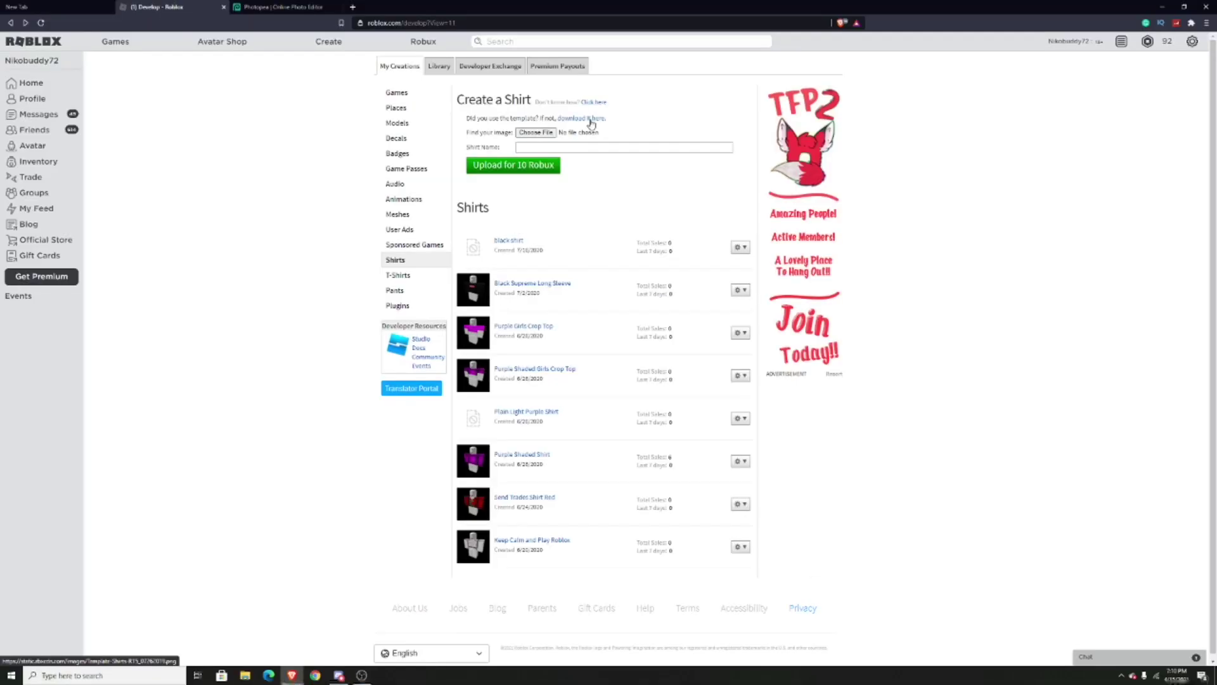
Save the R15 shirt template image to the Pictures folder, then go to the Photopea tab.
{"action": "left_click", "coordinate": [590, 119]}
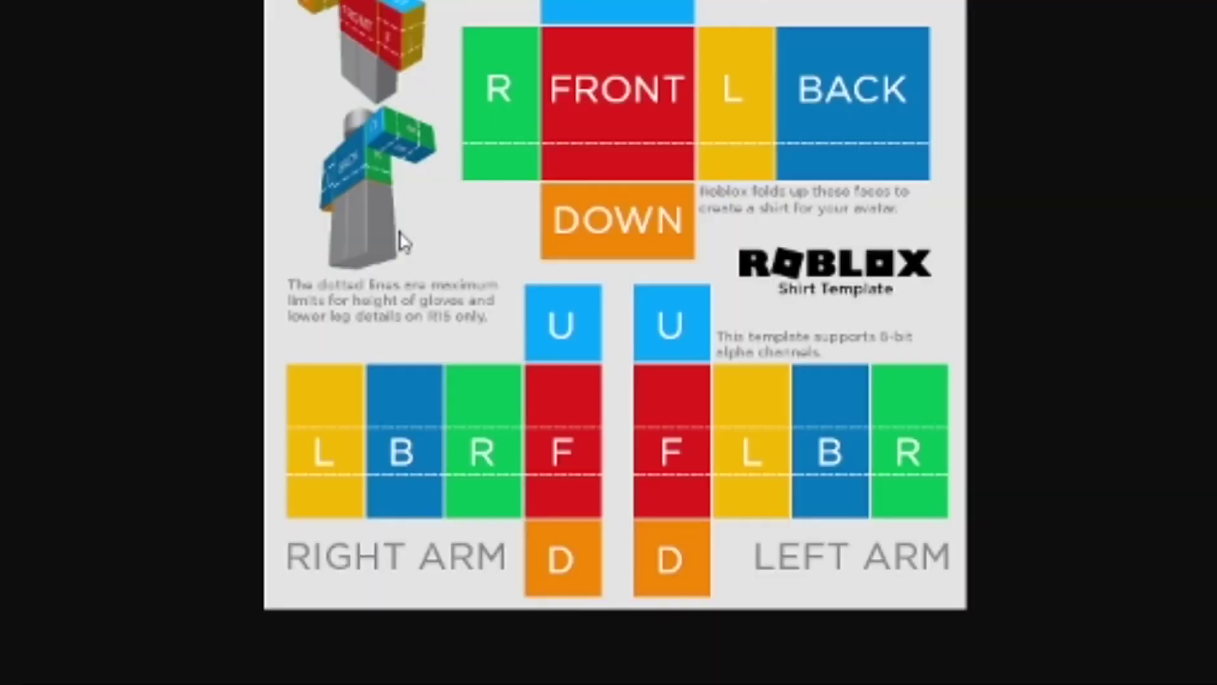
{"action": "right_click", "coordinate": [523, 332]}
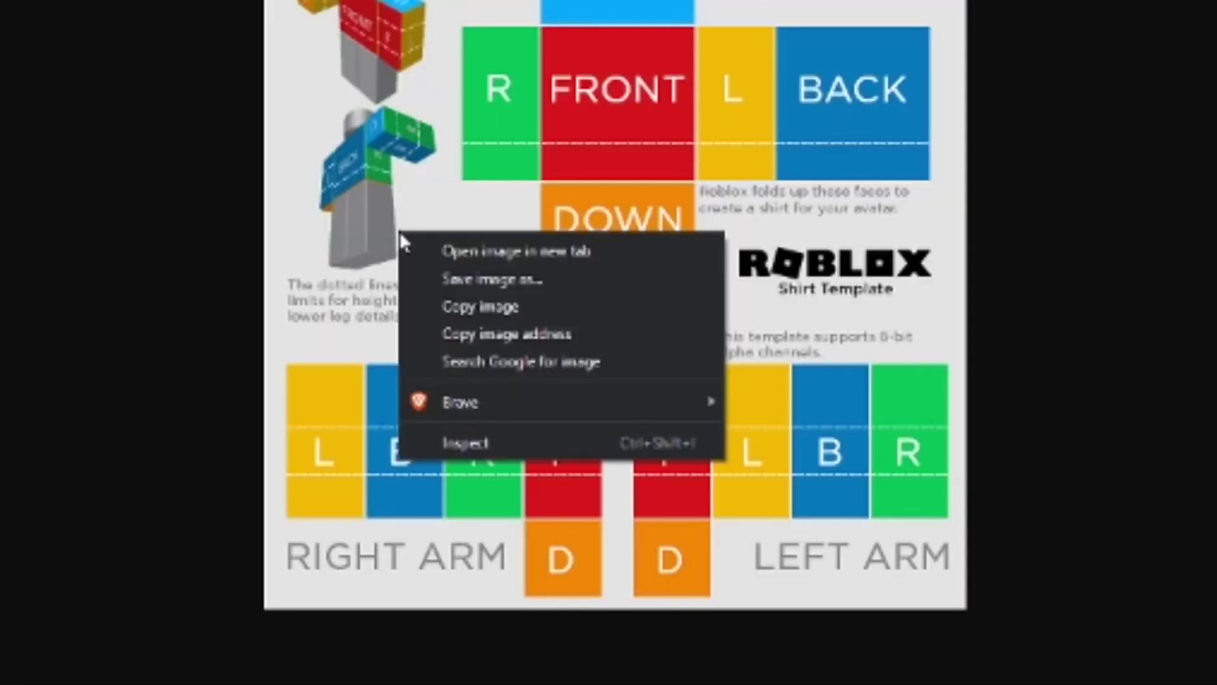
{"action": "left_click", "coordinate": [483, 286]}
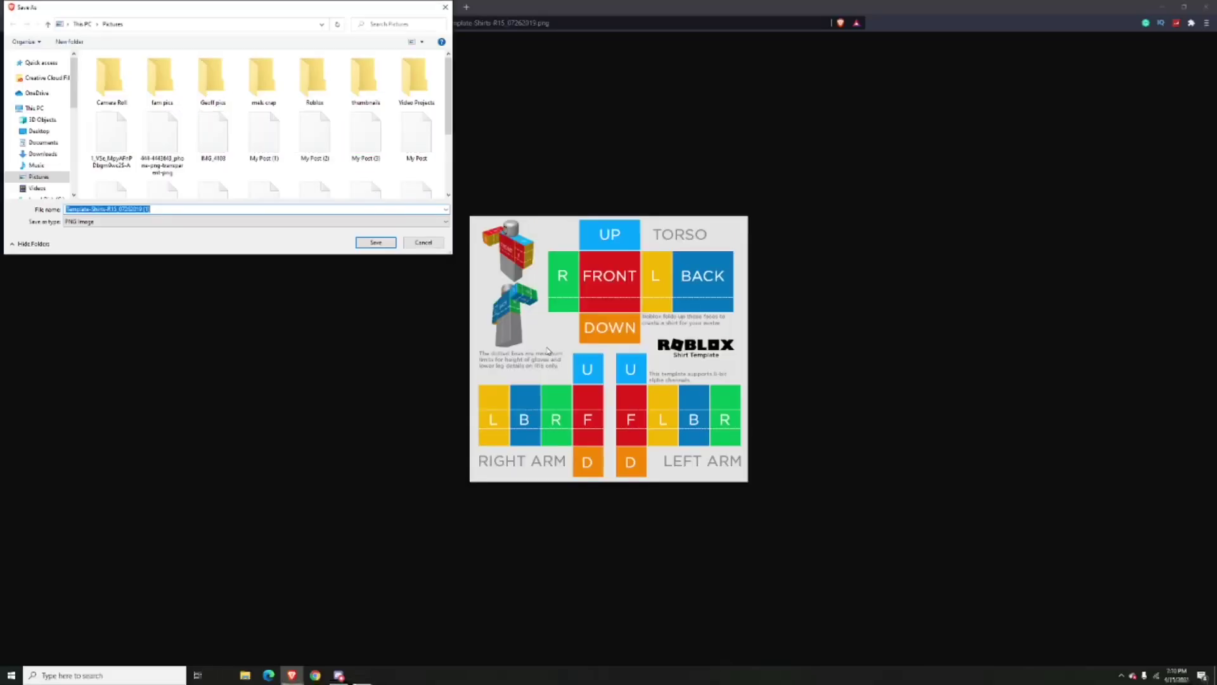
{"action": "left_click", "coordinate": [376, 243]}
{"action": "left_click", "coordinate": [393, 6]}
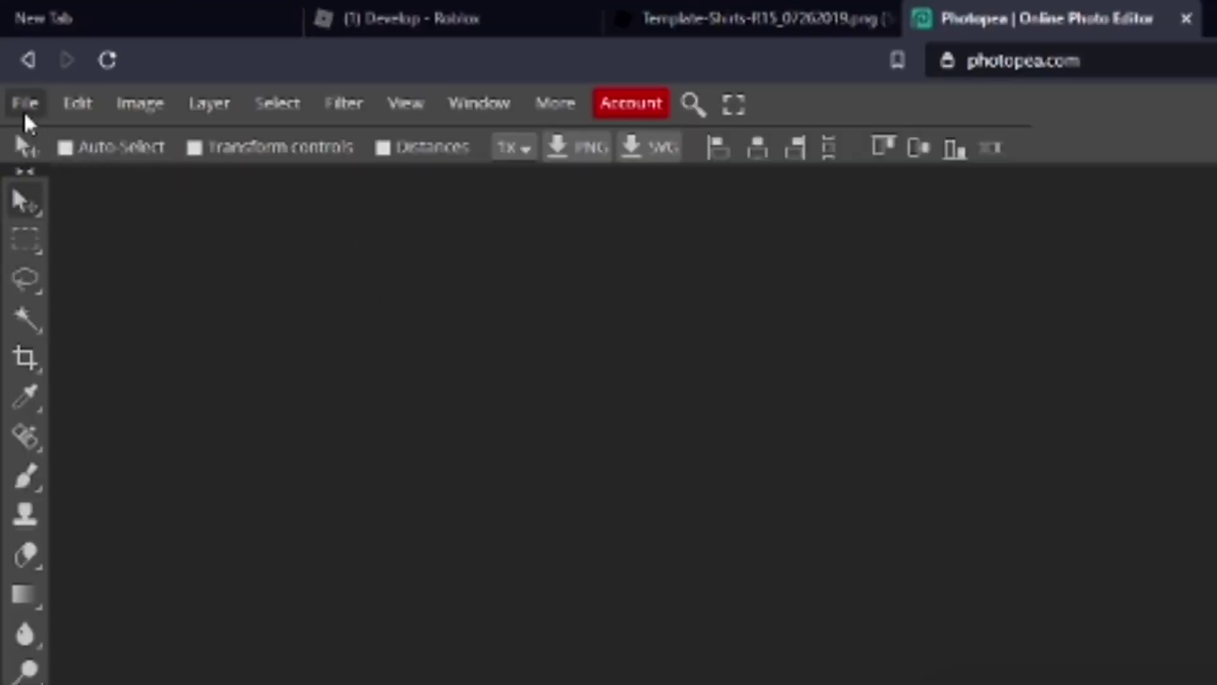
Open the saved Template-Shirts-R15 file from the computer.
{"action": "left_click", "coordinate": [24, 107]}
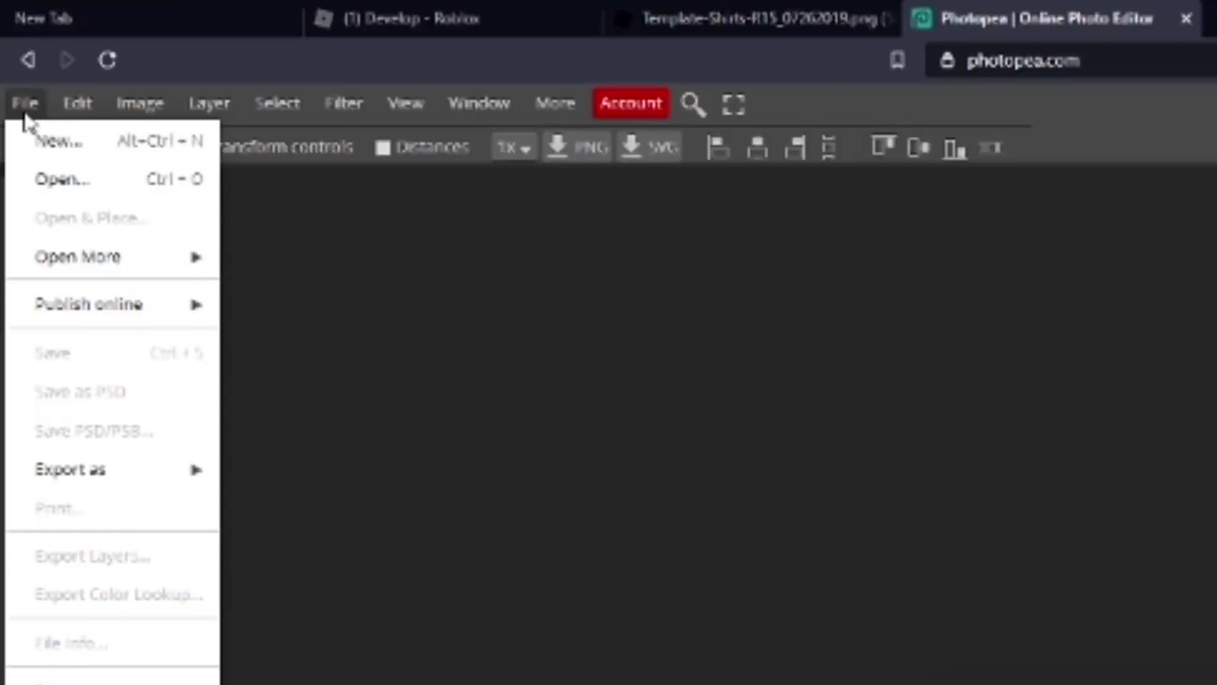
{"action": "left_click", "coordinate": [26, 183]}
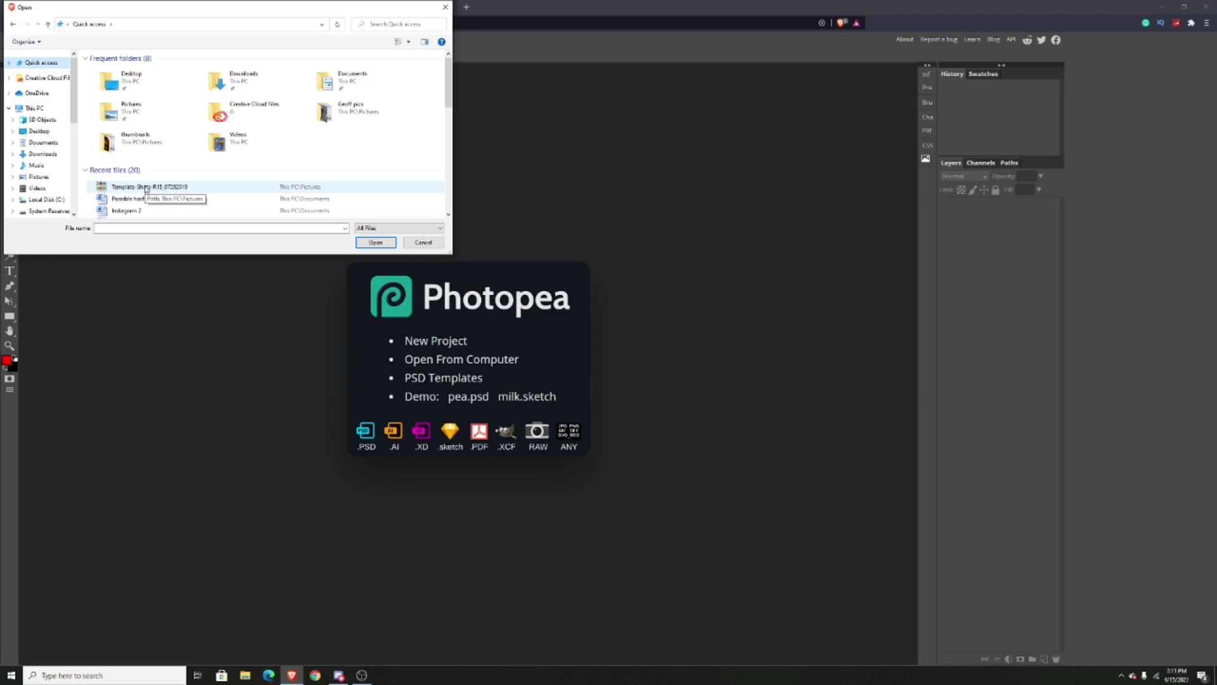
{"action": "double_click", "coordinate": [145, 187]}
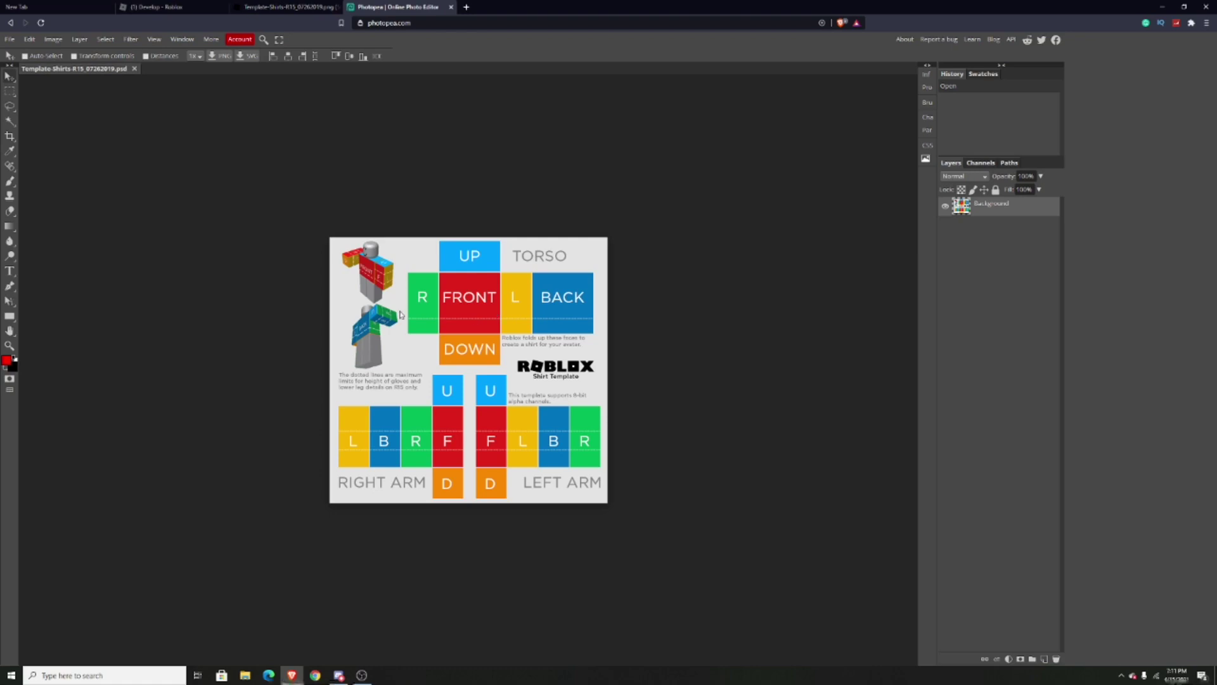
{"action": "scroll", "coordinate": [438, 324], "scroll_direction": "up", "scroll_amount": 3}
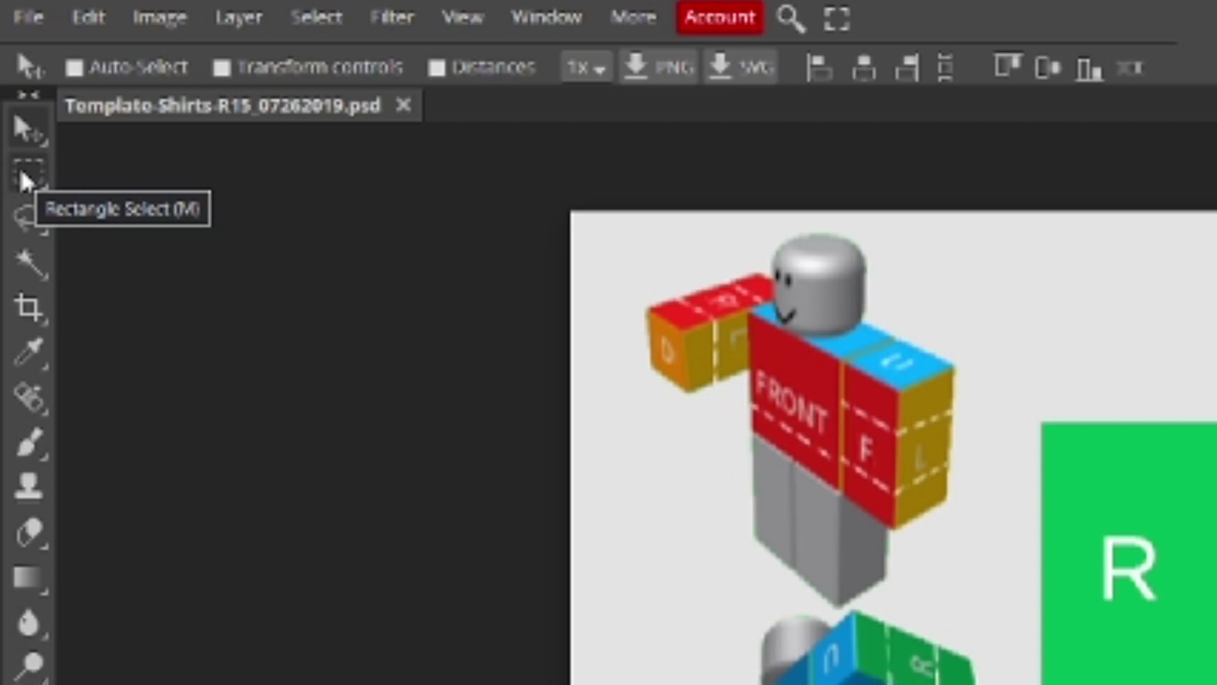
Clear the torso's R and UP blocks to transparency using Rectangle Select.
{"action": "left_click", "coordinate": [21, 172]}
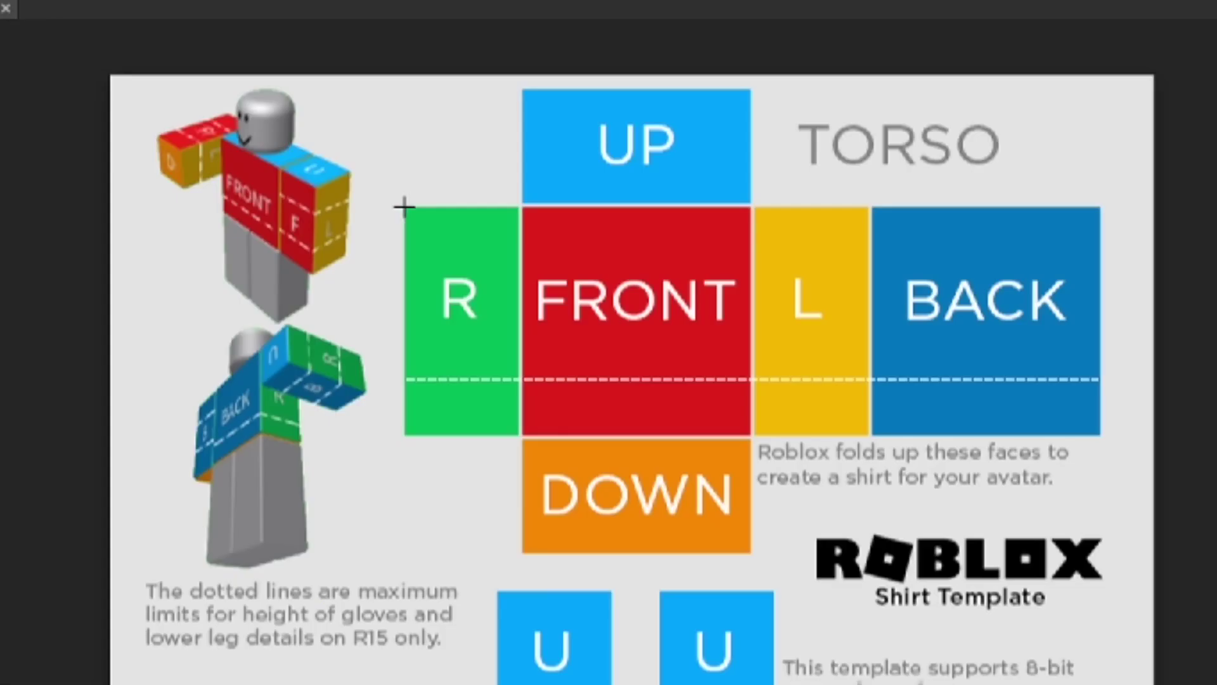
{"action": "left_click_drag", "start_coordinate": [404, 207], "coordinate": [519, 434]}
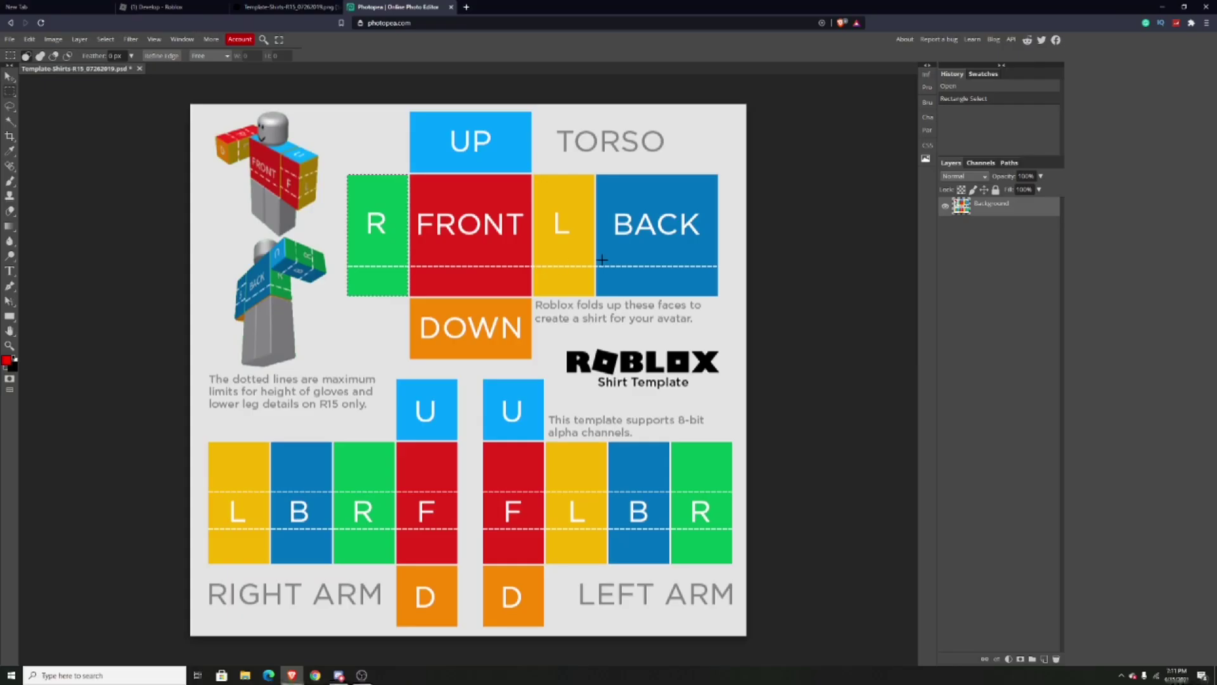
{"action": "key", "text": "Delete"}
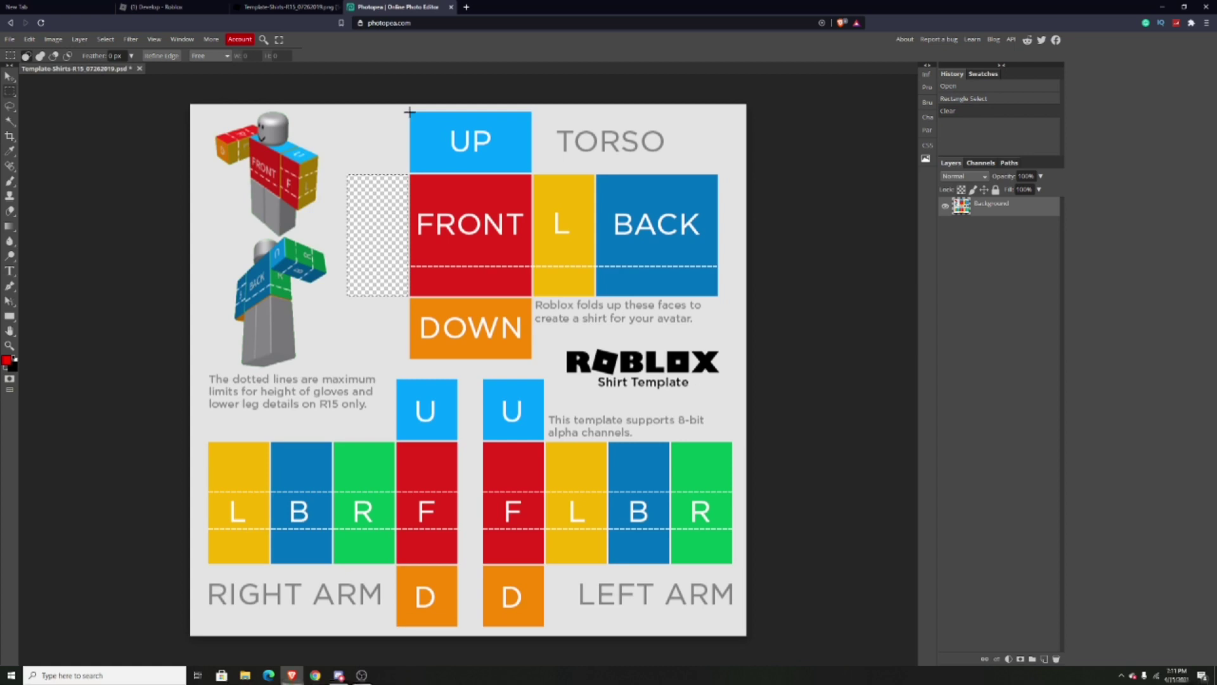
{"action": "left_click_drag", "start_coordinate": [419, 116], "coordinate": [532, 171]}
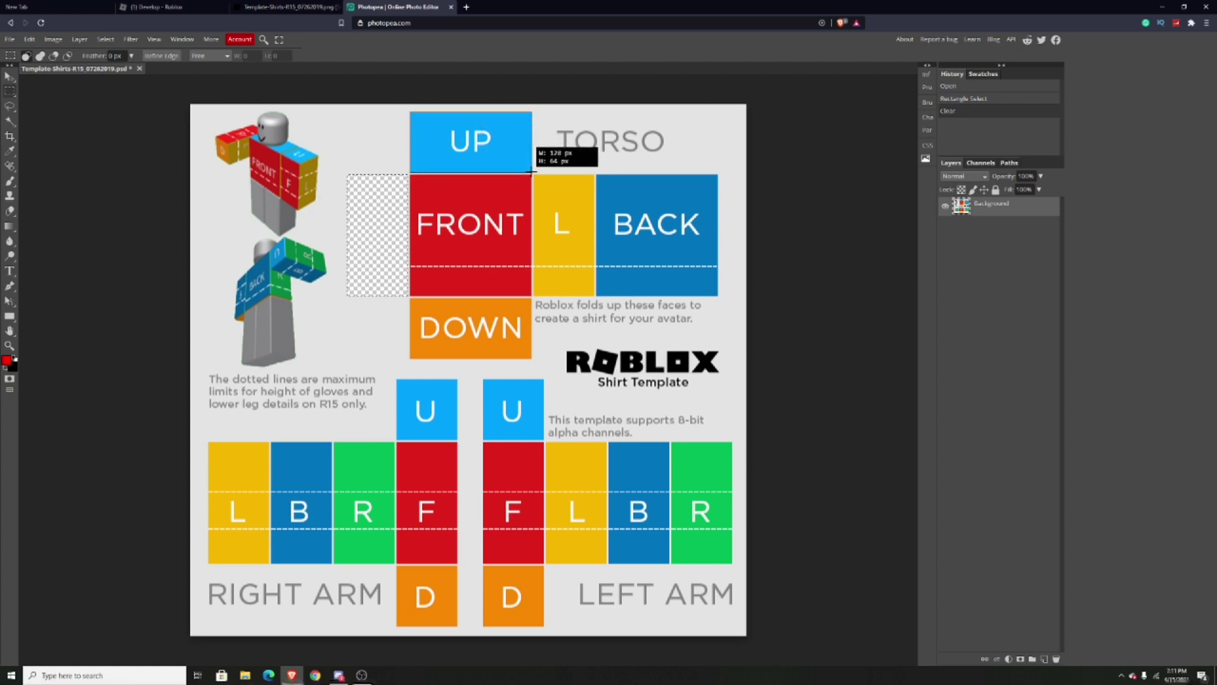
{"action": "left_click_drag", "start_coordinate": [532, 172], "coordinate": [532, 172]}
{"action": "key", "text": "Delete"}
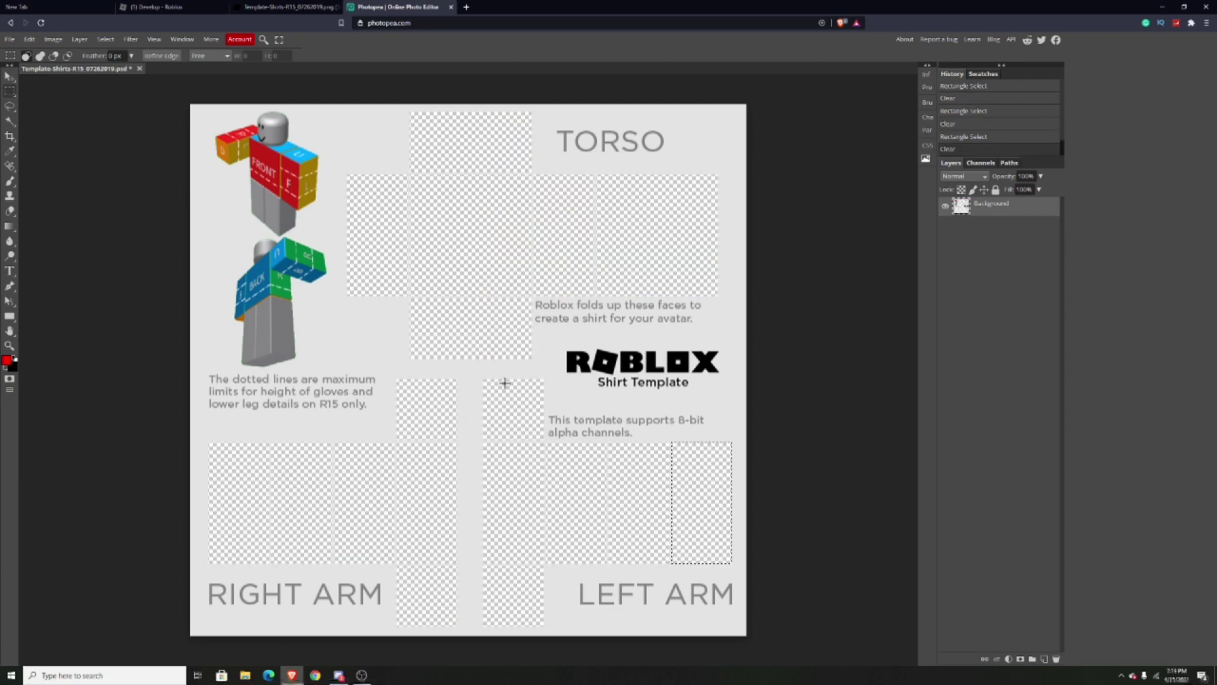
Deselect, then find and preview a plain cyan image in Google Images.
{"action": "left_click", "coordinate": [807, 516]}
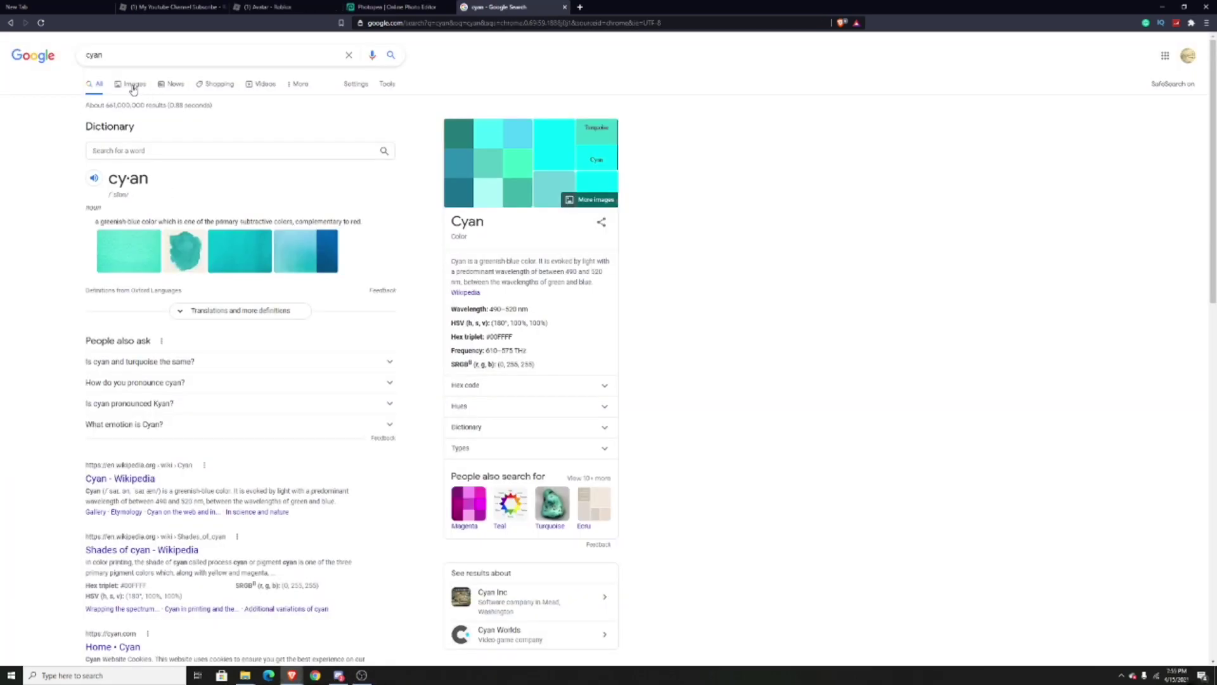
{"action": "left_click", "coordinate": [130, 84]}
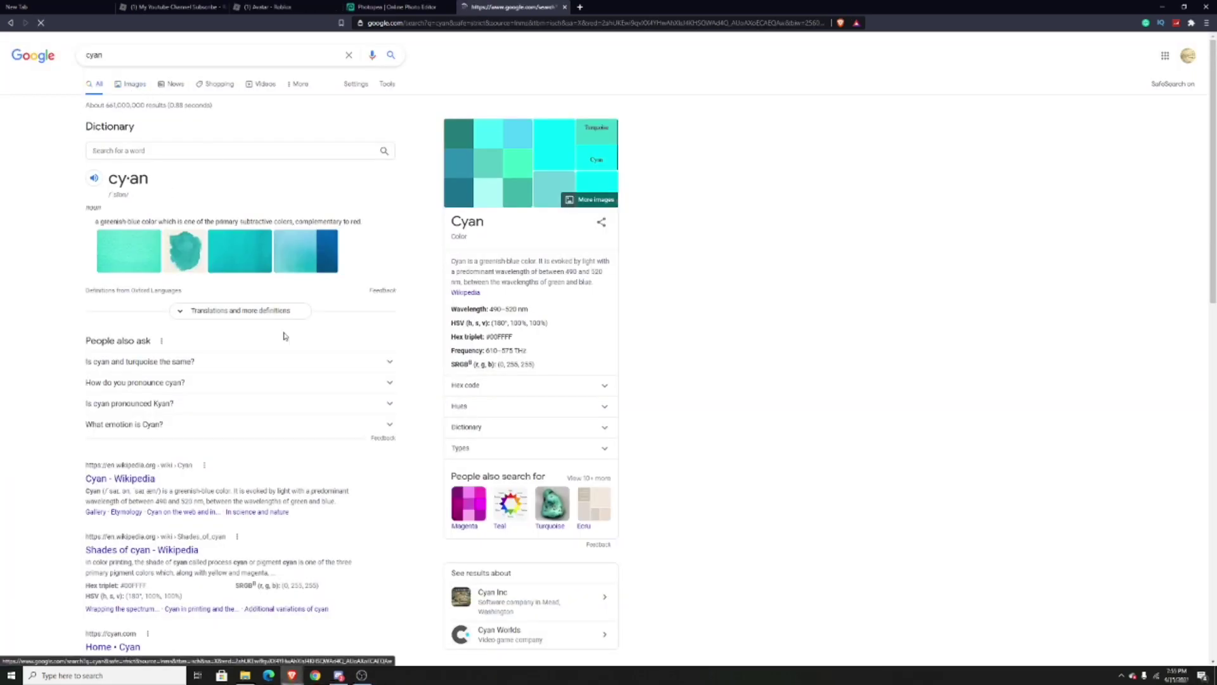
{"action": "scroll", "coordinate": [397, 445], "scroll_direction": "down", "scroll_amount": 5}
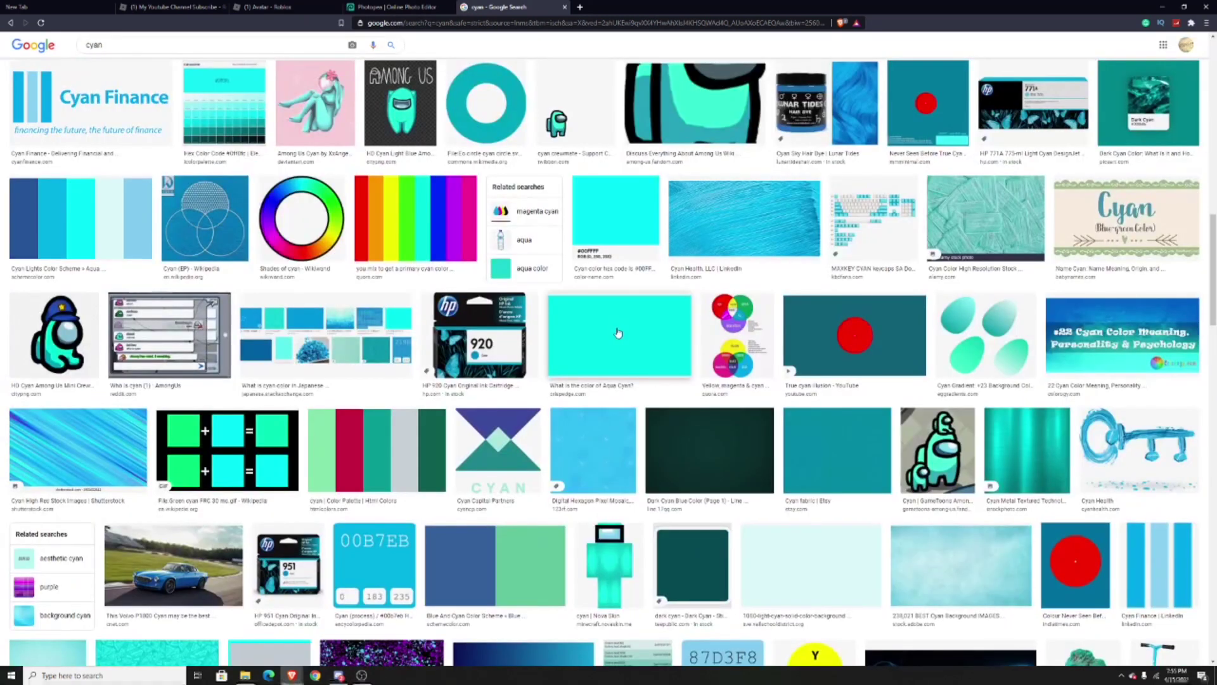
{"action": "left_click", "coordinate": [392, 568]}
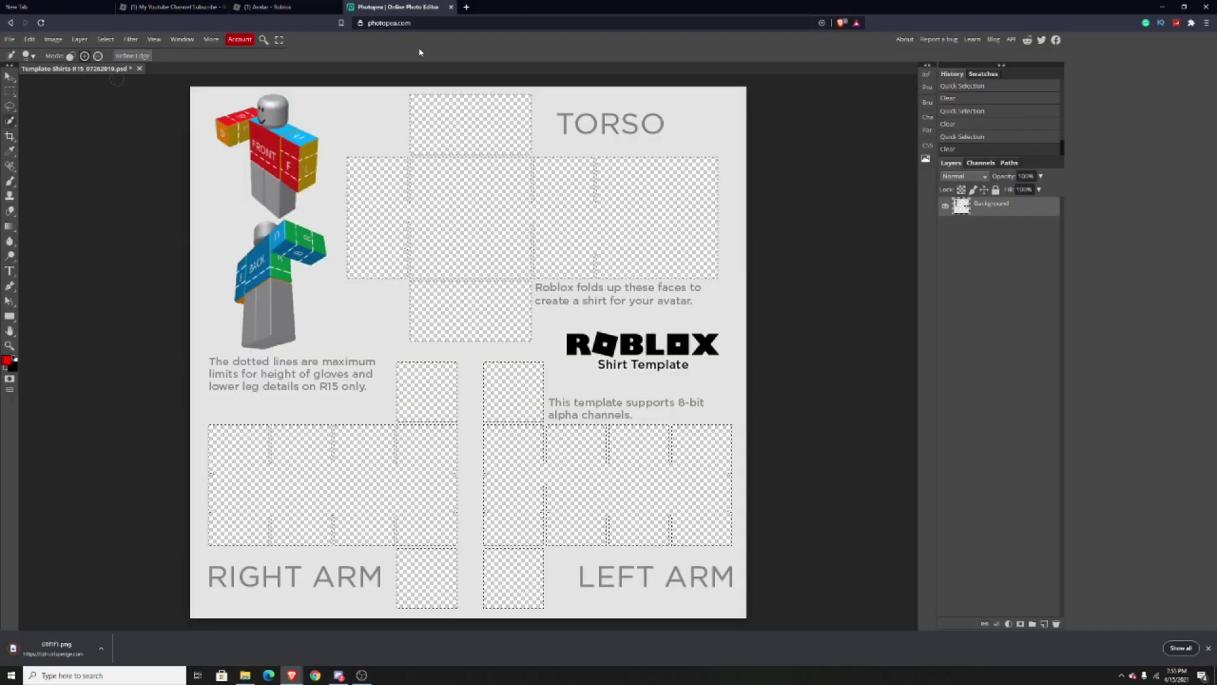
Place the cyan 01f1f1 image beneath the template layer and shift it up over the torso.
{"action": "key", "text": "ctrl+d"}
{"action": "left_click", "coordinate": [9, 40]}
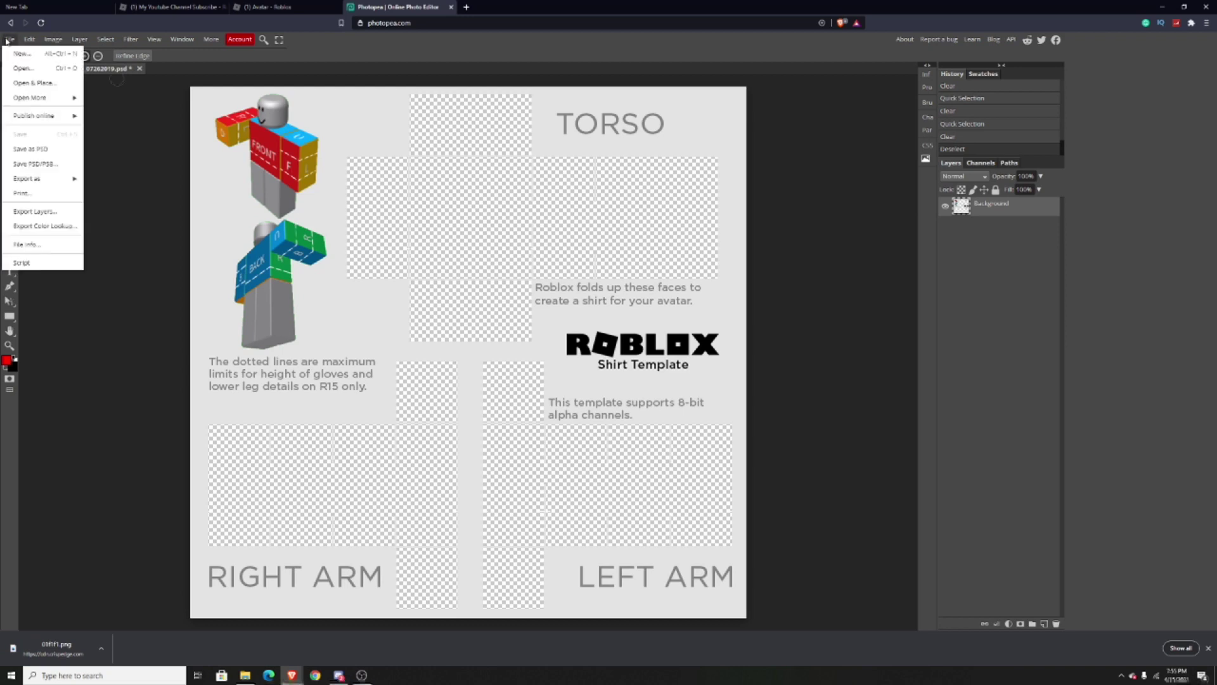
{"action": "left_click", "coordinate": [34, 69]}
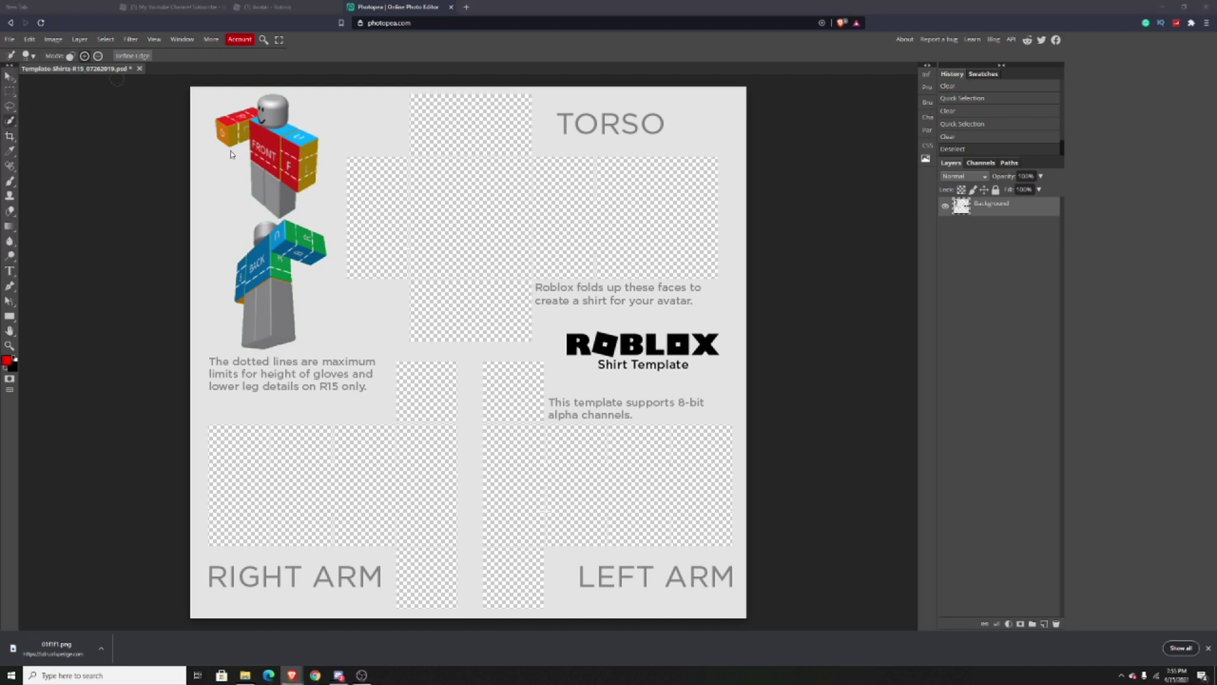
{"action": "double_click", "coordinate": [111, 142]}
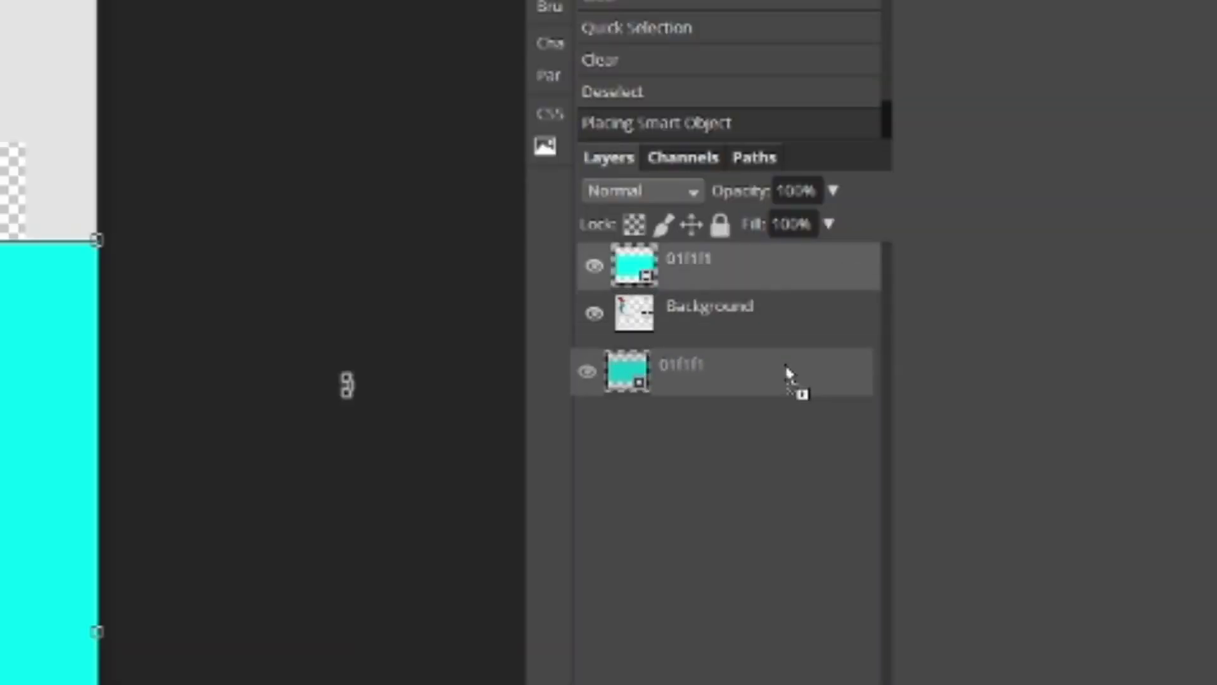
{"action": "left_click_drag", "start_coordinate": [794, 269], "coordinate": [799, 366]}
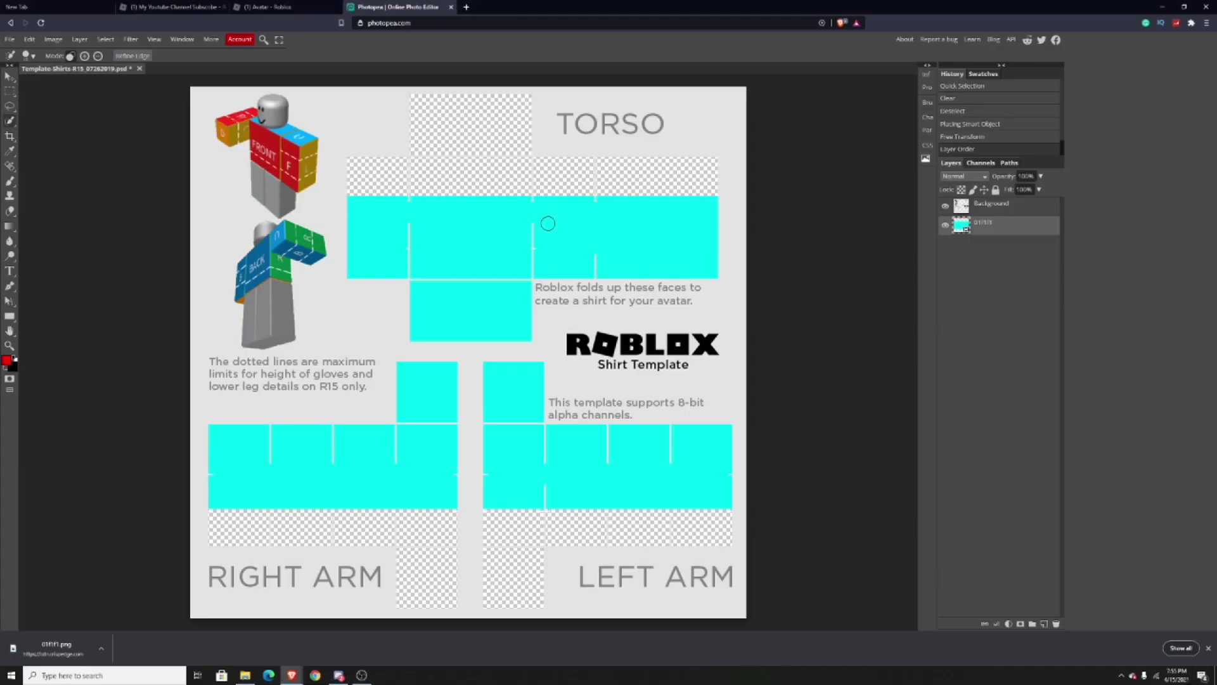
{"action": "left_click", "coordinate": [9, 75]}
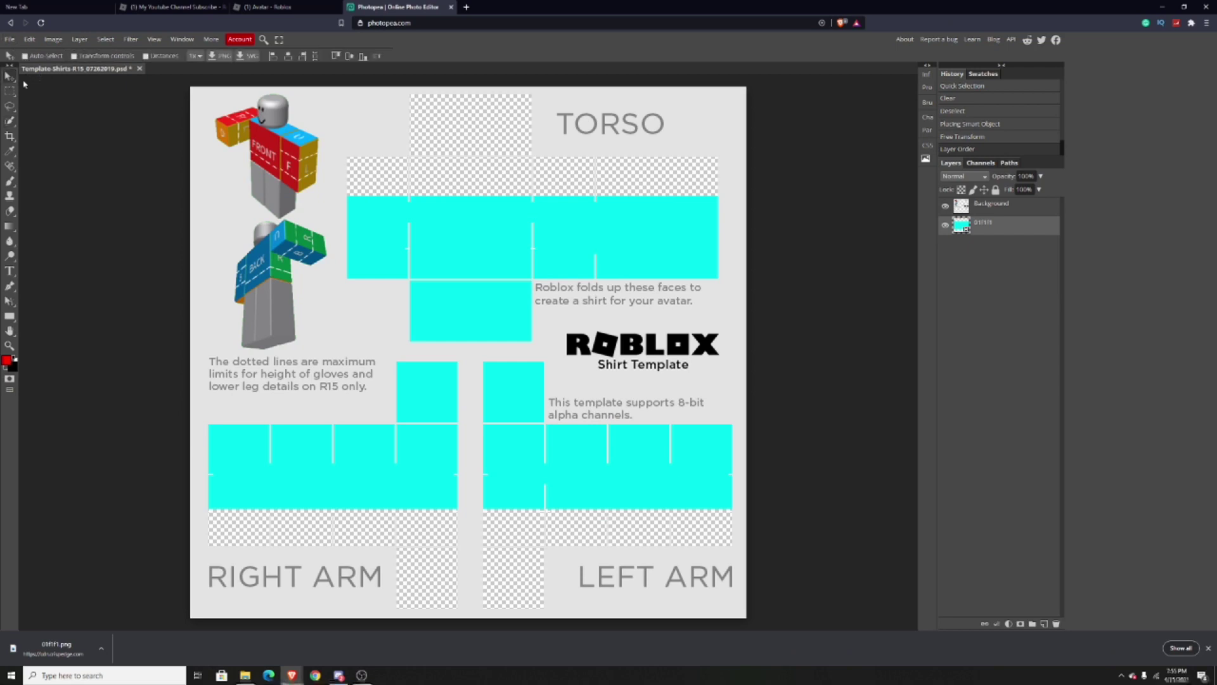
{"action": "left_click_drag", "start_coordinate": [466, 226], "coordinate": [471, 121]}
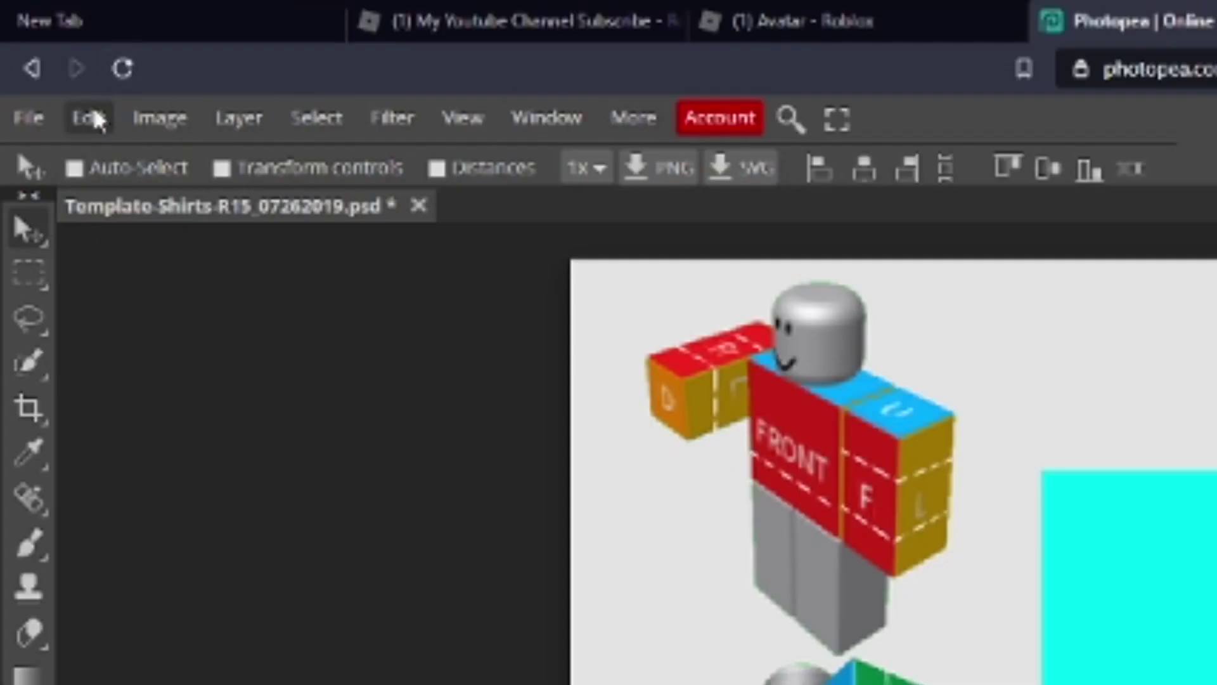
Free Transform the cyan layer, stretching it down over the arm panels, and commit.
{"action": "left_click", "coordinate": [30, 38]}
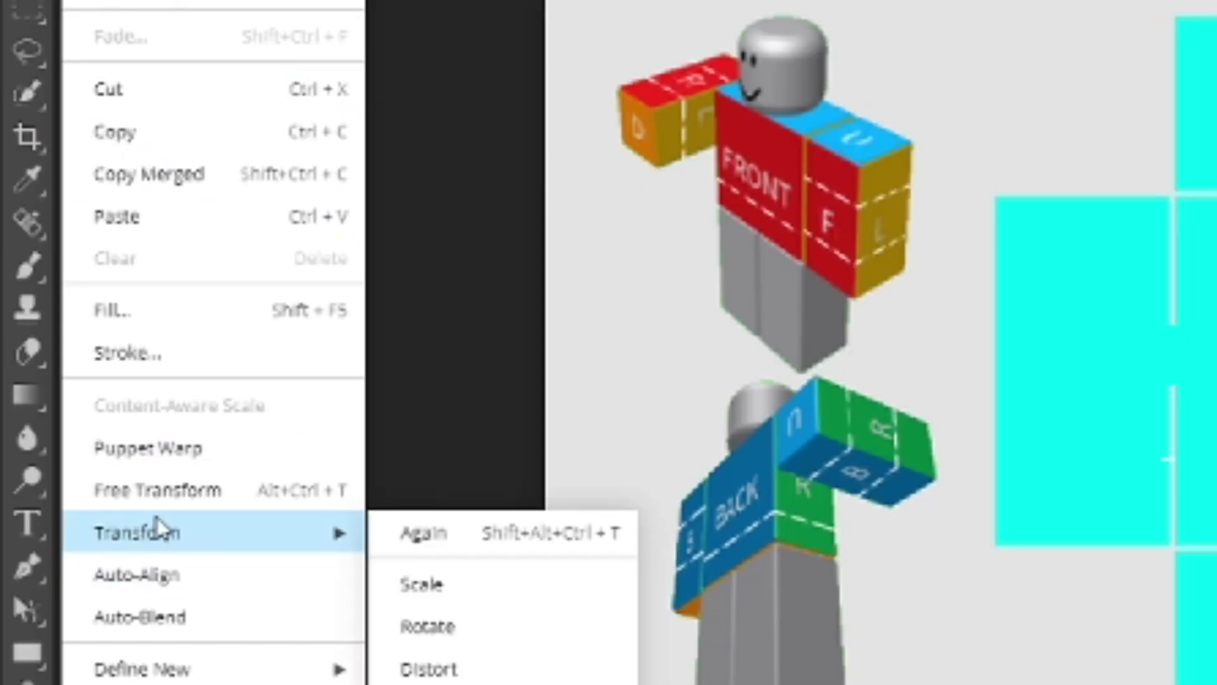
{"action": "left_click", "coordinate": [157, 489]}
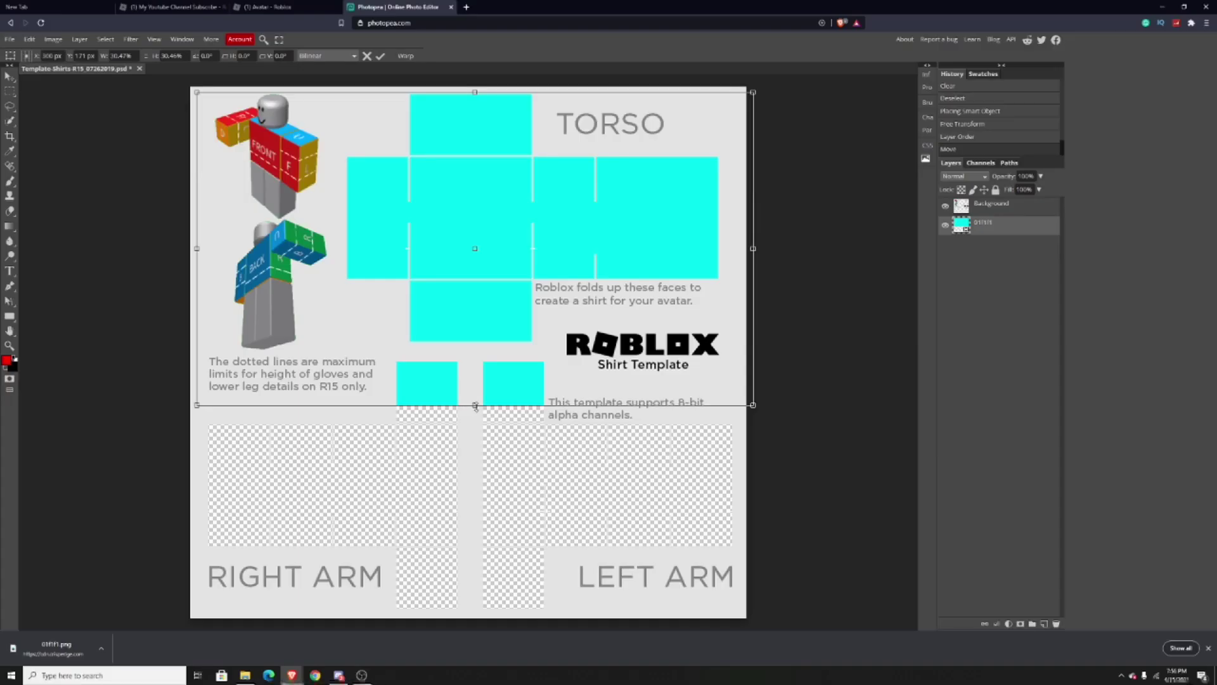
{"action": "left_click_drag", "start_coordinate": [476, 407], "coordinate": [455, 609]}
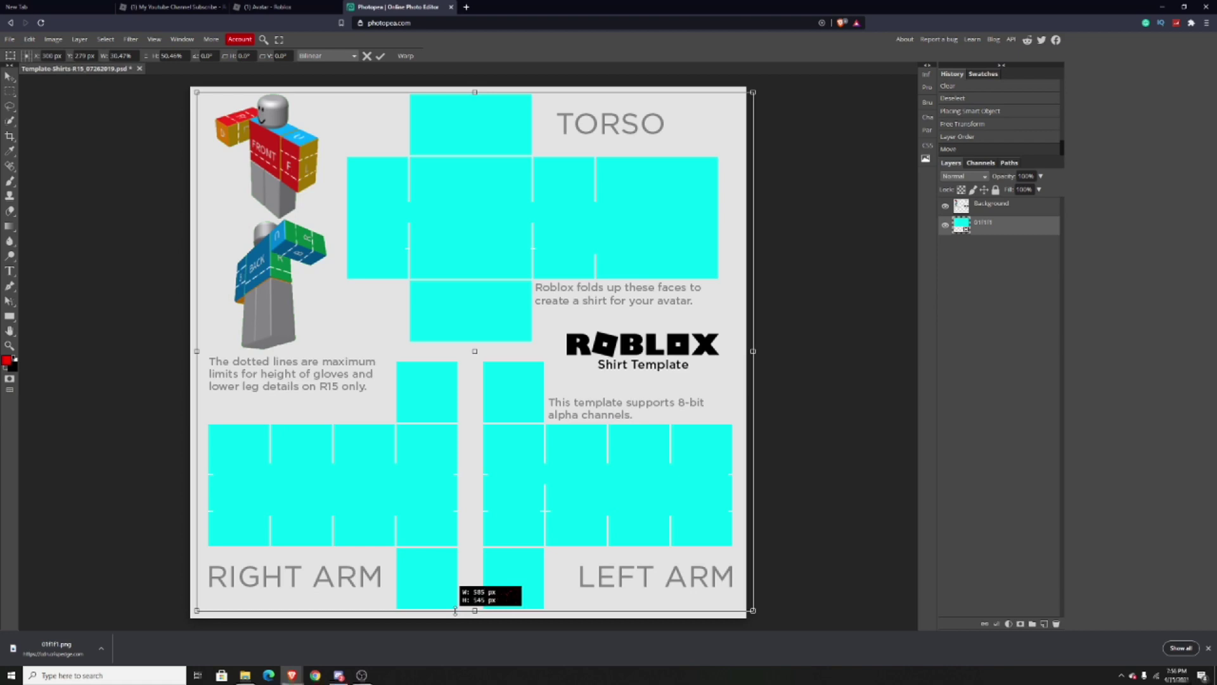
{"action": "key", "text": "Return"}
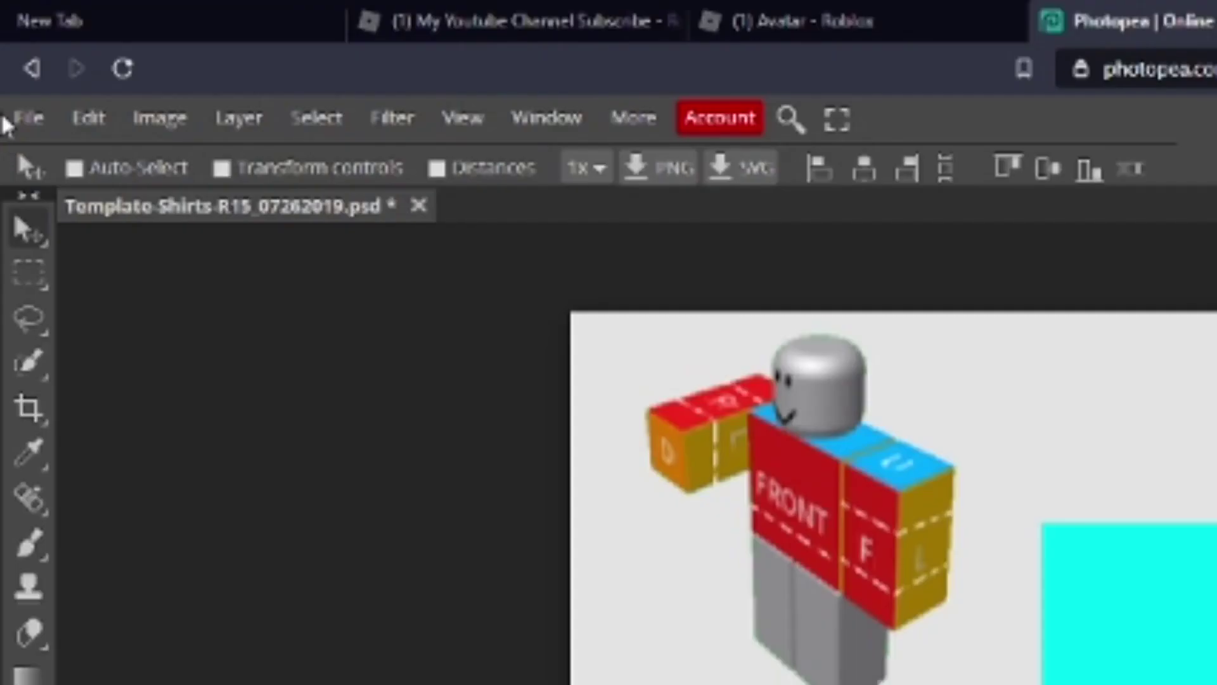
Place the Subscribe logo image, shrink it, and position it on the torso front.
{"action": "left_click", "coordinate": [8, 39]}
{"action": "left_click", "coordinate": [102, 245]}
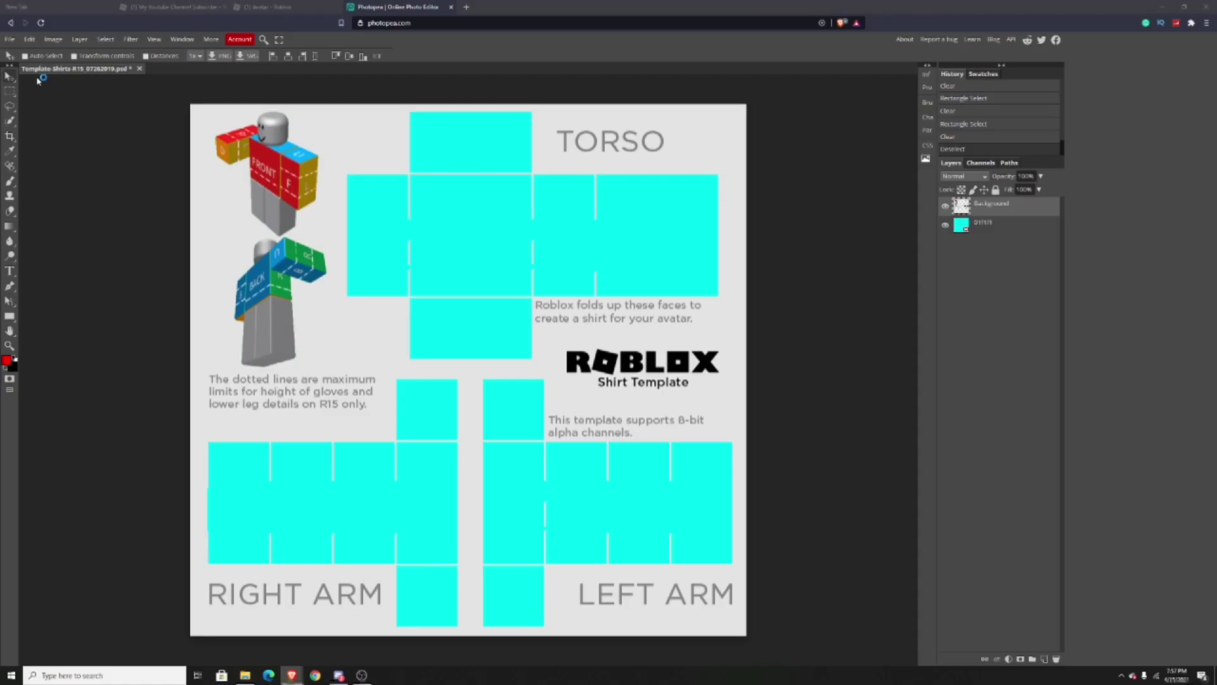
{"action": "double_click", "coordinate": [414, 138]}
{"action": "left_click_drag", "start_coordinate": [449, 302], "coordinate": [553, 273]}
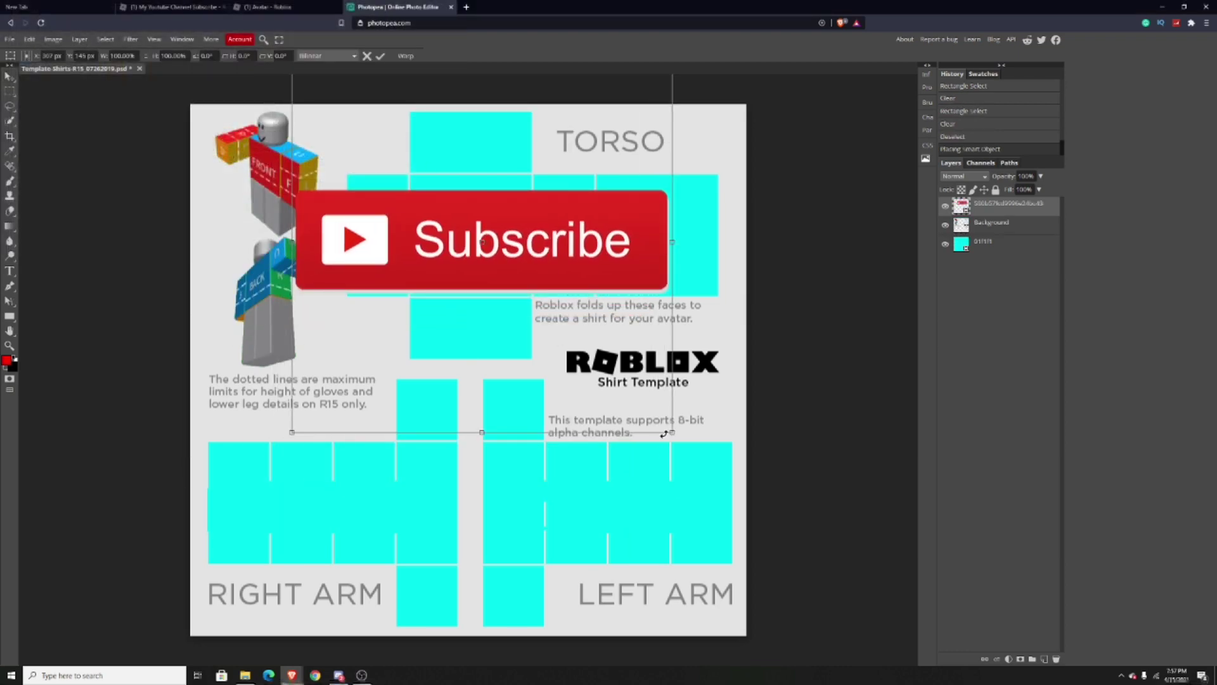
{"action": "mouse_move", "coordinate": [674, 435]}
{"action": "left_mouse_down"}
{"action": "mouse_move", "coordinate": [466, 188]}
{"action": "mouse_move", "coordinate": [447, 148]}
{"action": "left_mouse_up"}
{"action": "key", "text": "Return"}
{"action": "left_click_drag", "start_coordinate": [264, 126], "coordinate": [388, 216]}
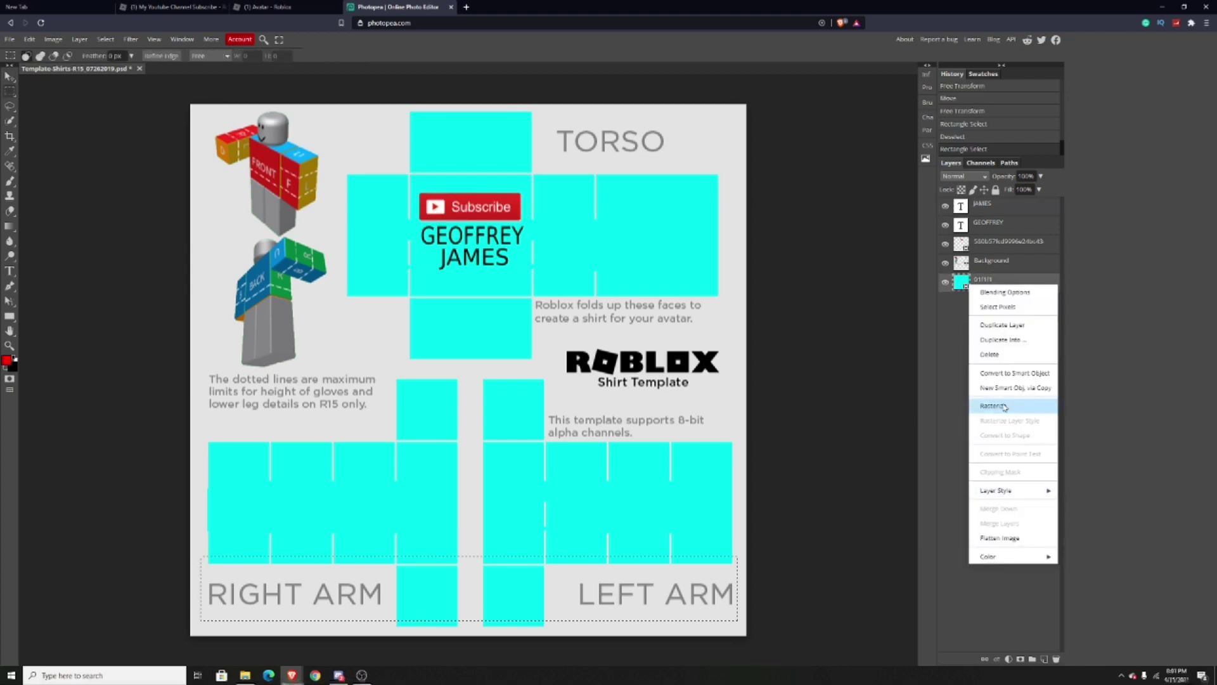
Erase the cyan strip across the bottom of both arms to transparency.
{"action": "left_click", "coordinate": [1004, 407]}
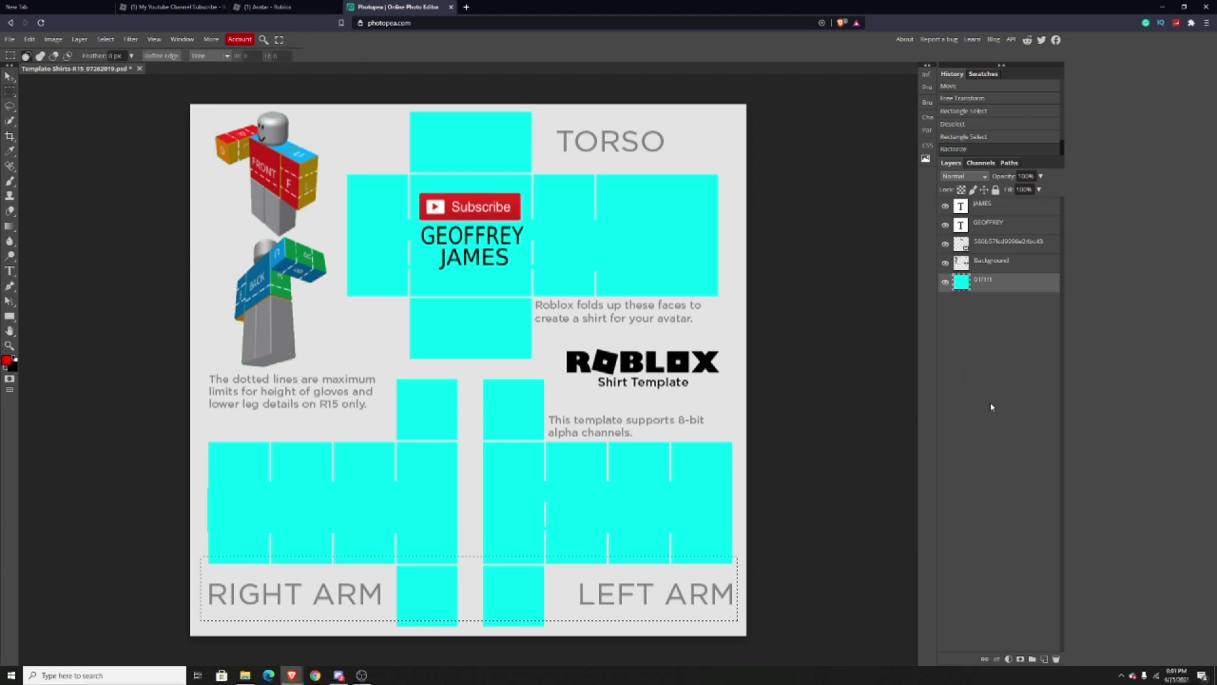
{"action": "left_click", "coordinate": [194, 535]}
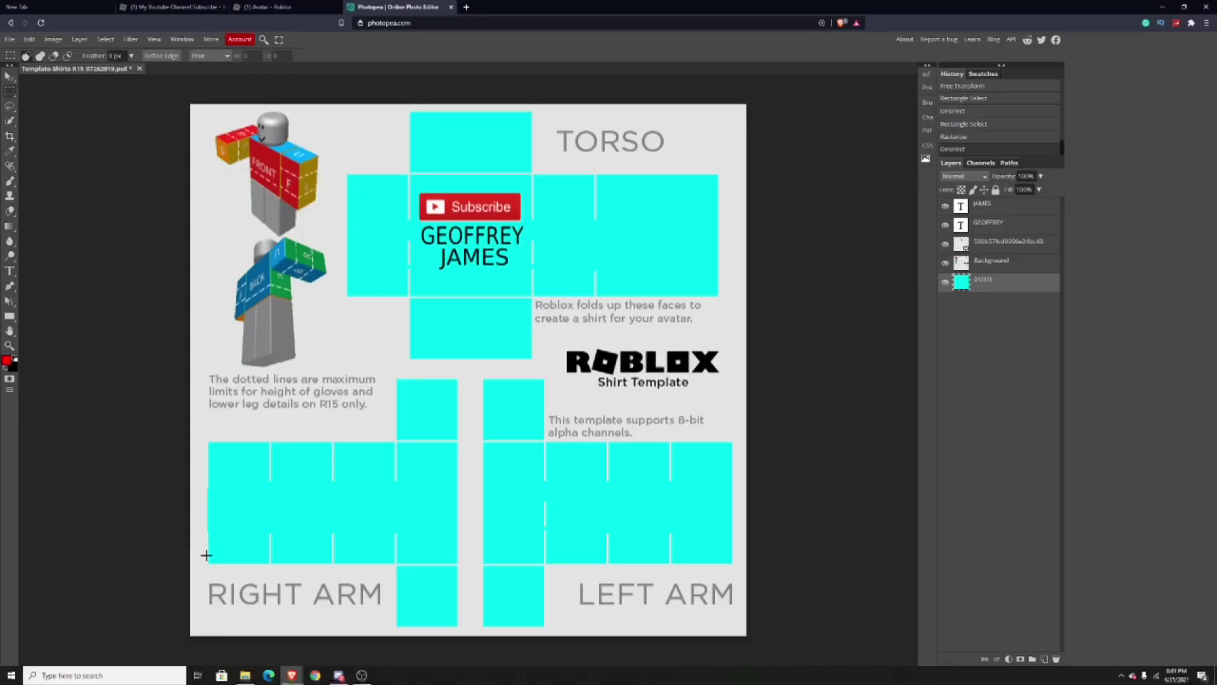
{"action": "left_click_drag", "start_coordinate": [205, 554], "coordinate": [736, 626]}
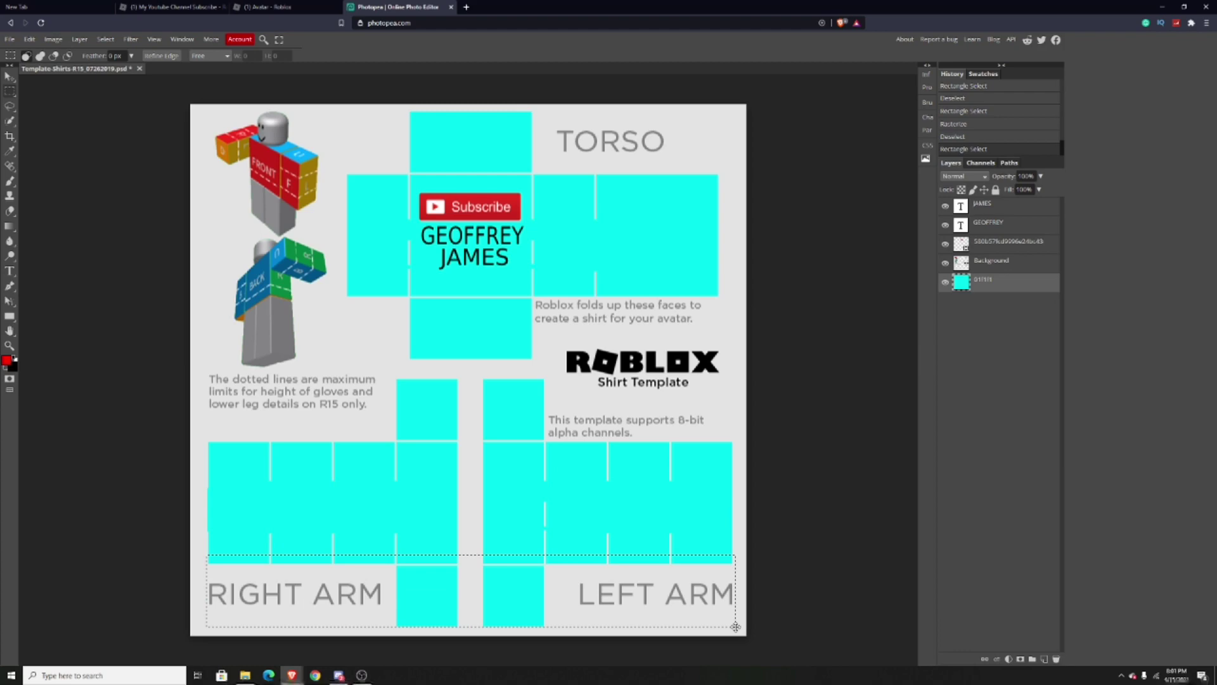
{"action": "key", "text": "Delete"}
{"action": "key", "text": "ctrl+d"}
{"action": "key", "text": "v"}
{"action": "left_click", "coordinate": [8, 40]}
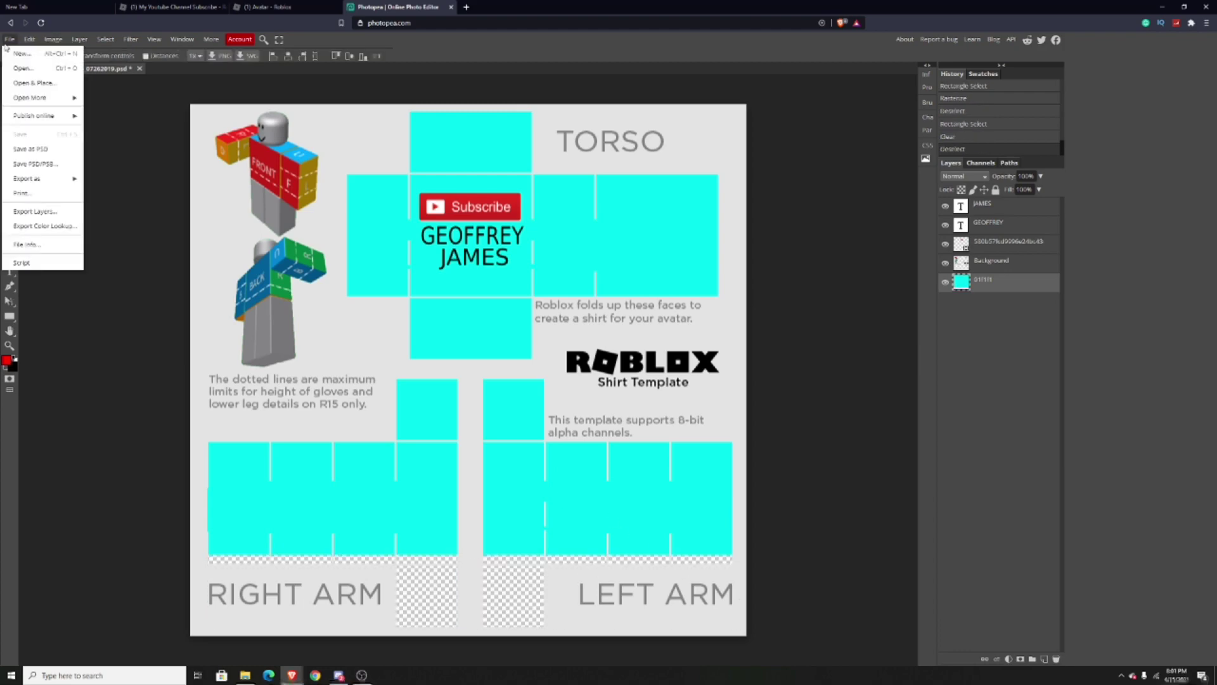
{"action": "mouse_move", "coordinate": [57, 324]}
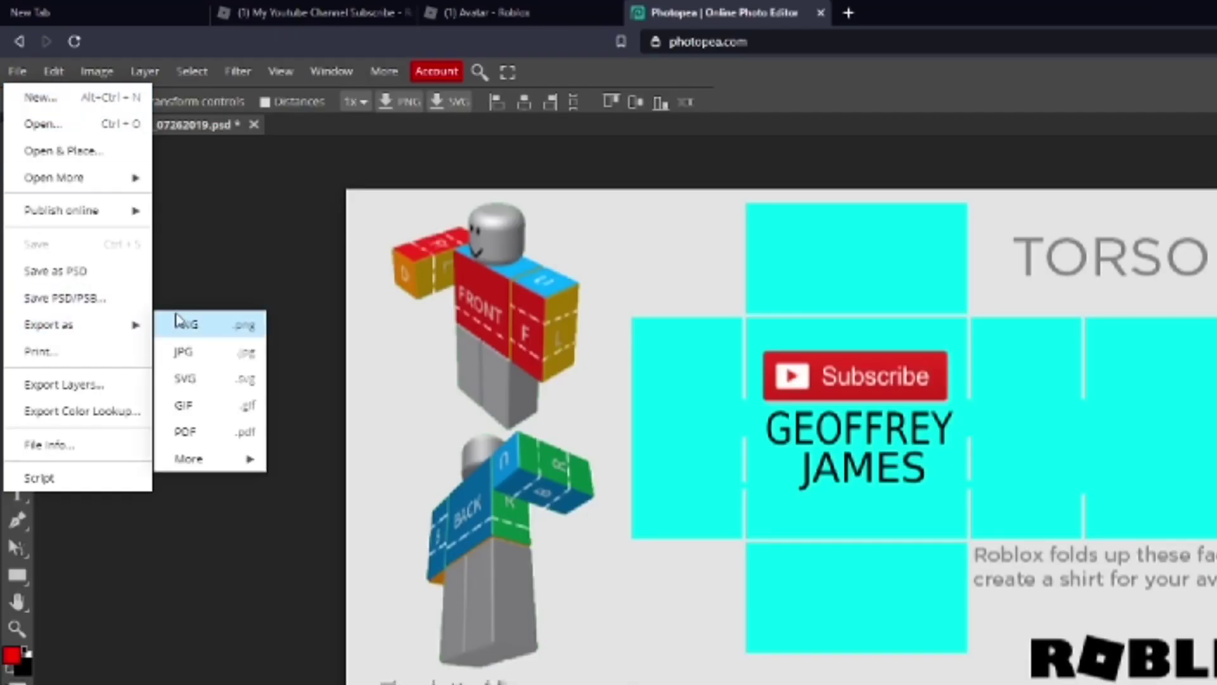
Export the design as a PNG and save it from Save for web.
{"action": "left_click", "coordinate": [183, 325]}
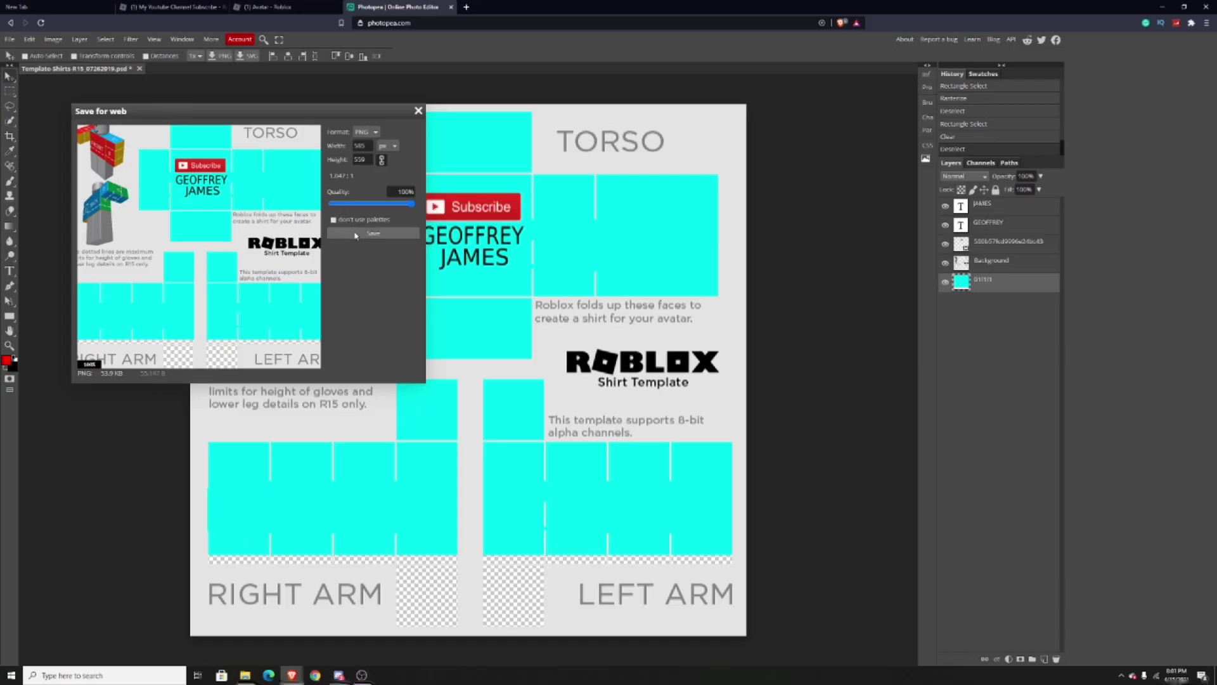
{"action": "left_click", "coordinate": [679, 424]}
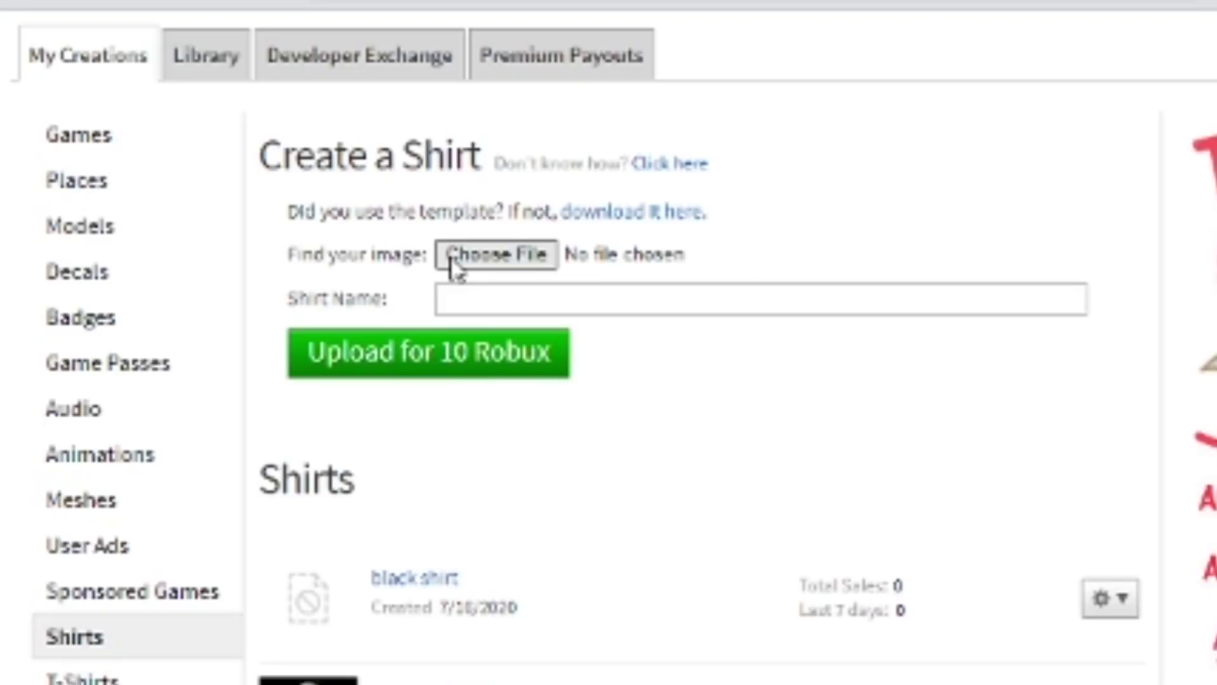
Upload the exported Template-Shirts PNG as the shirt 'My Youtube Channel Subscribe'.
{"action": "left_click", "coordinate": [454, 259]}
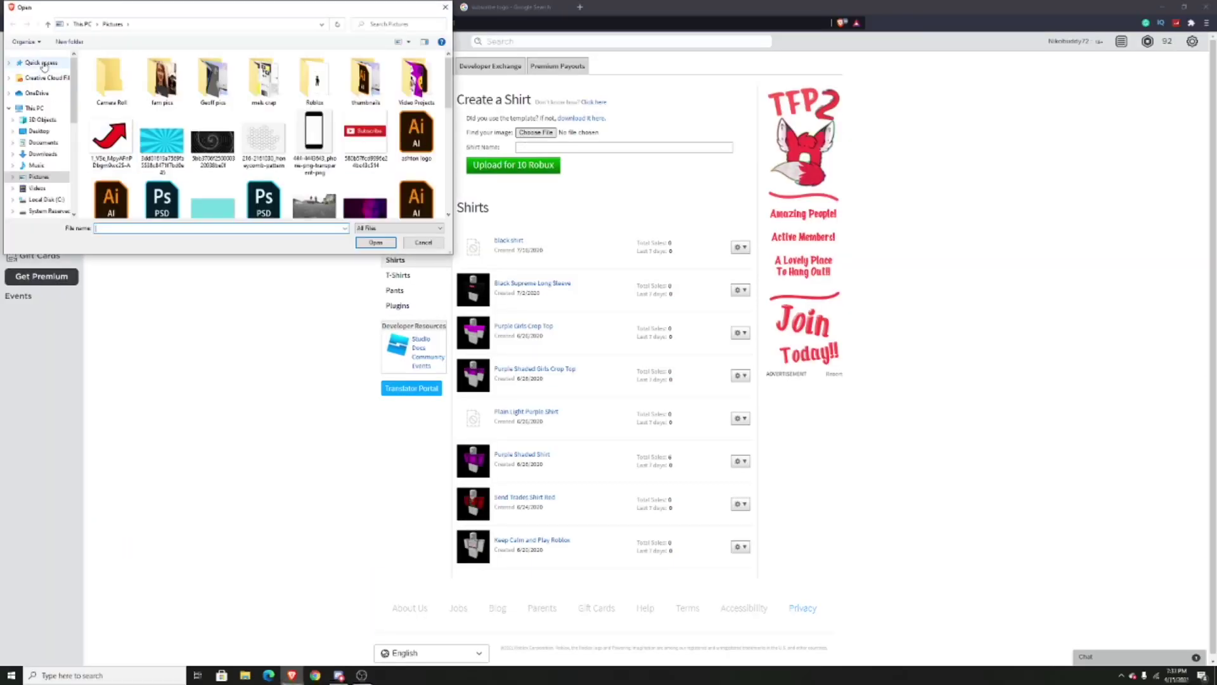
{"action": "left_click", "coordinate": [40, 62]}
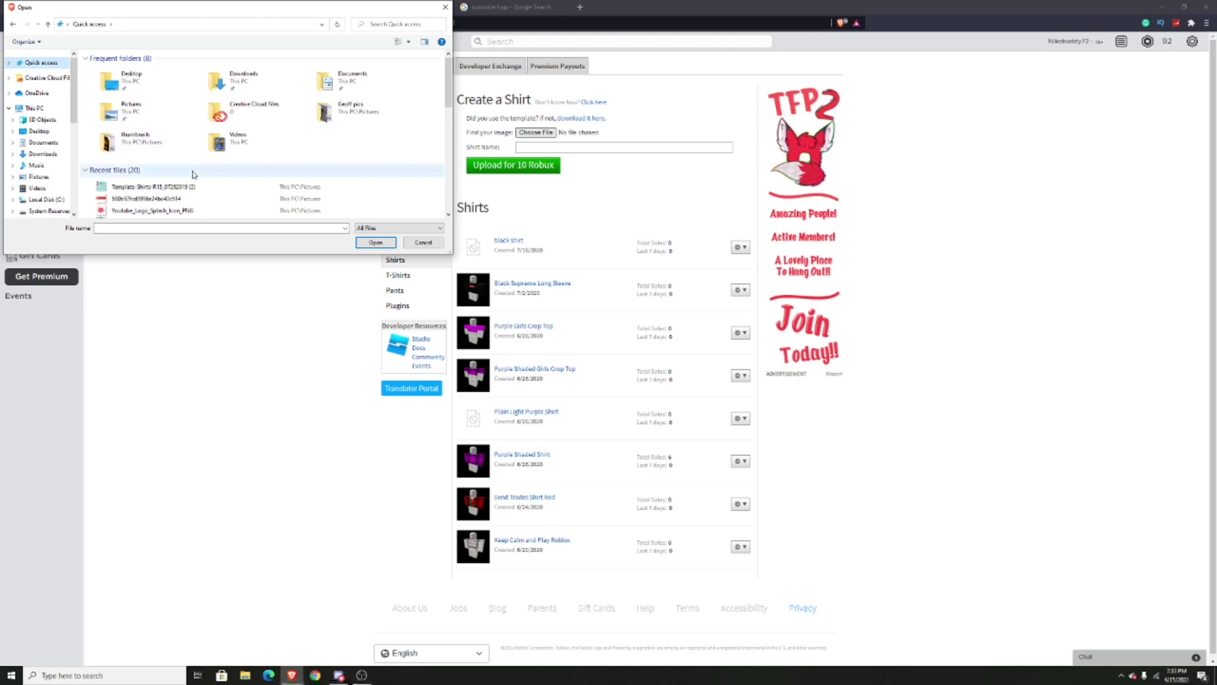
{"action": "double_click", "coordinate": [206, 188]}
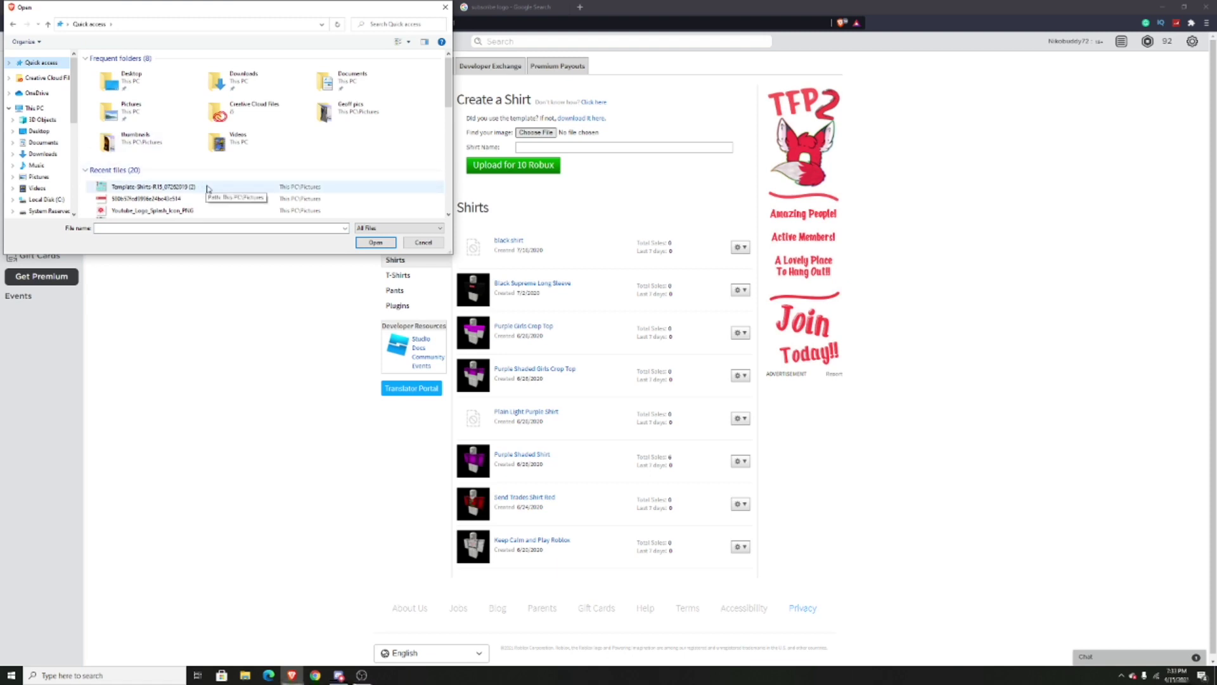
{"action": "key", "text": "BackSpace"}
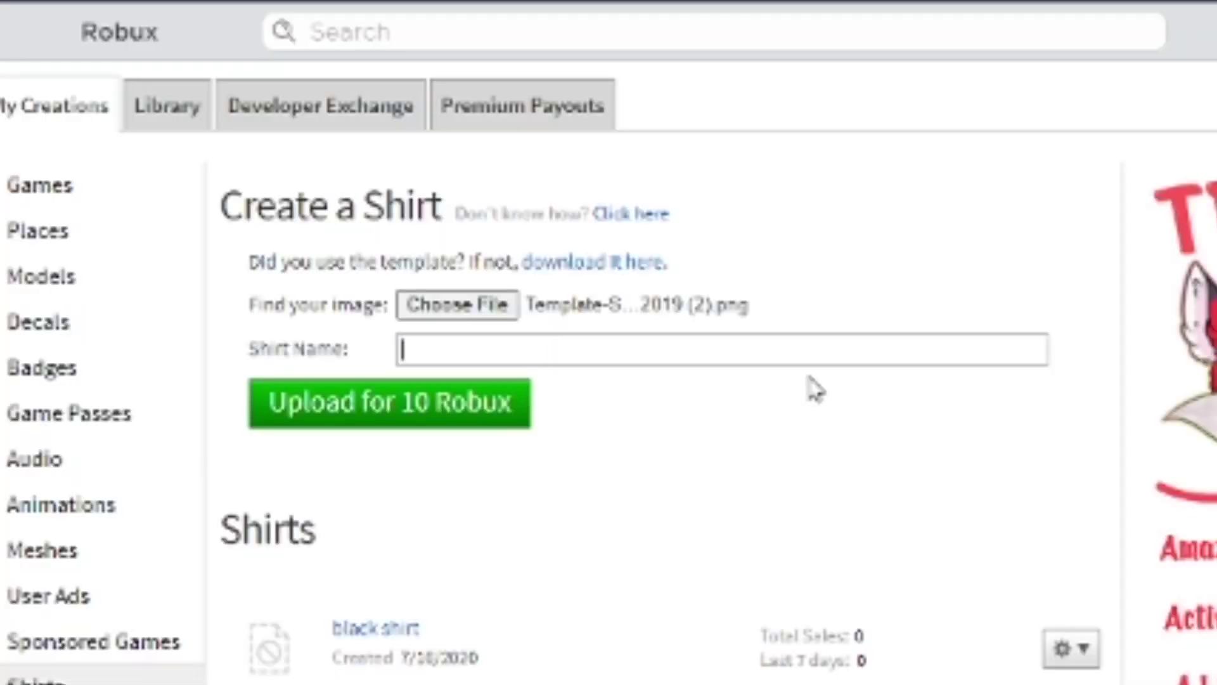
{"action": "type", "text": "Geoffrey James Subscribe"}
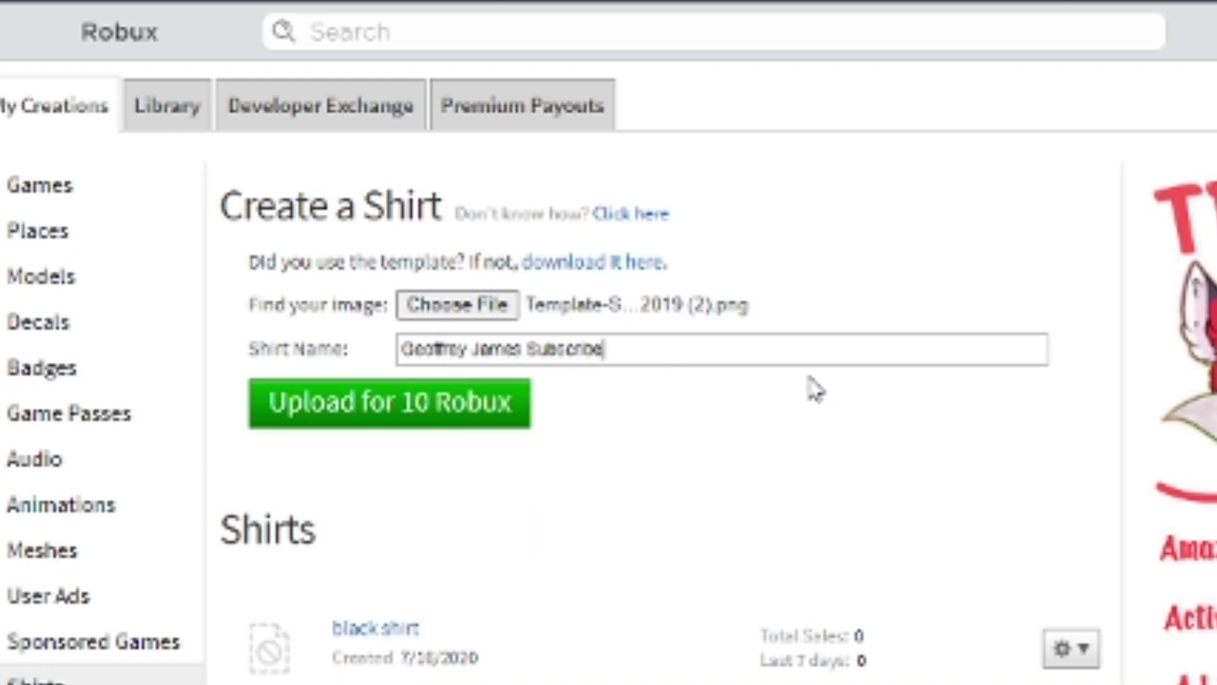
{"action": "left_click", "coordinate": [419, 407]}
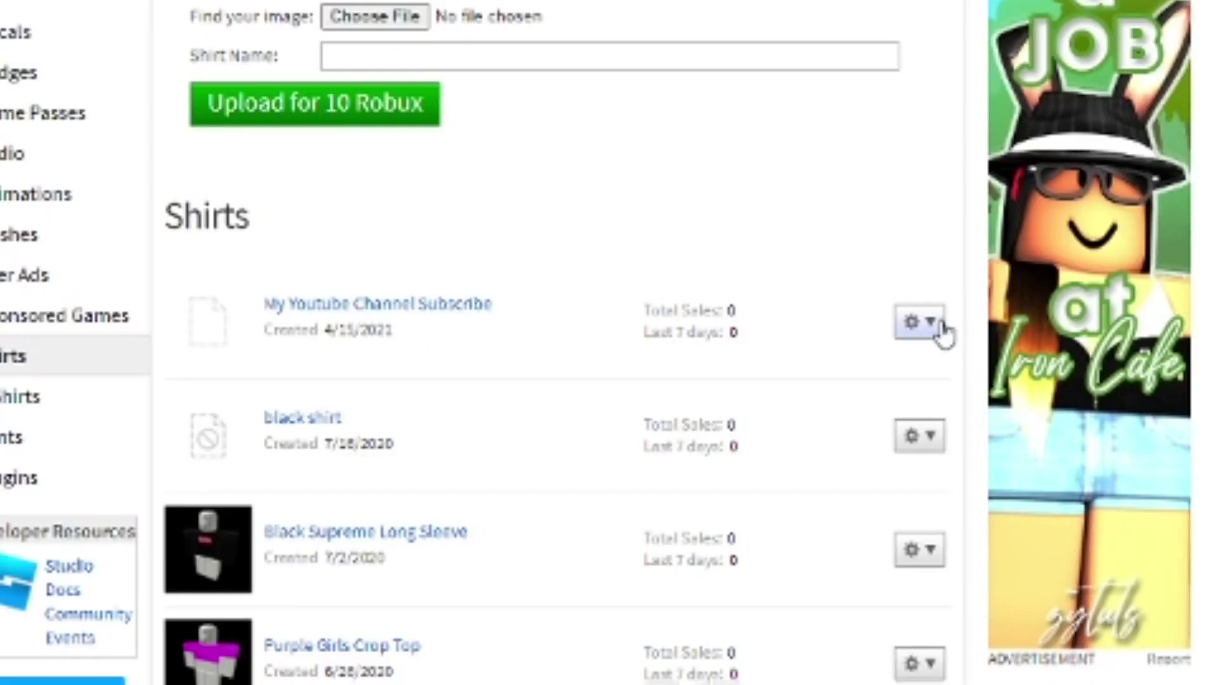
Open the newest shirt's configuration page, leaving the genre at All Genres.
{"action": "left_click", "coordinate": [745, 247]}
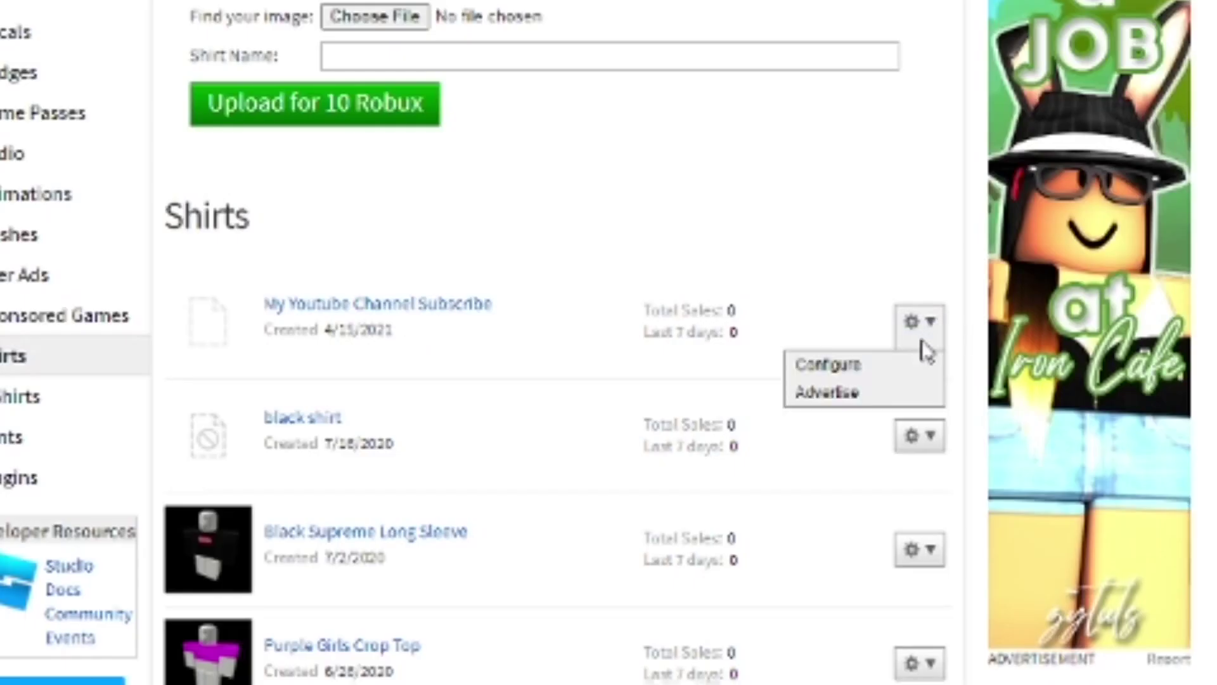
{"action": "left_click", "coordinate": [894, 372]}
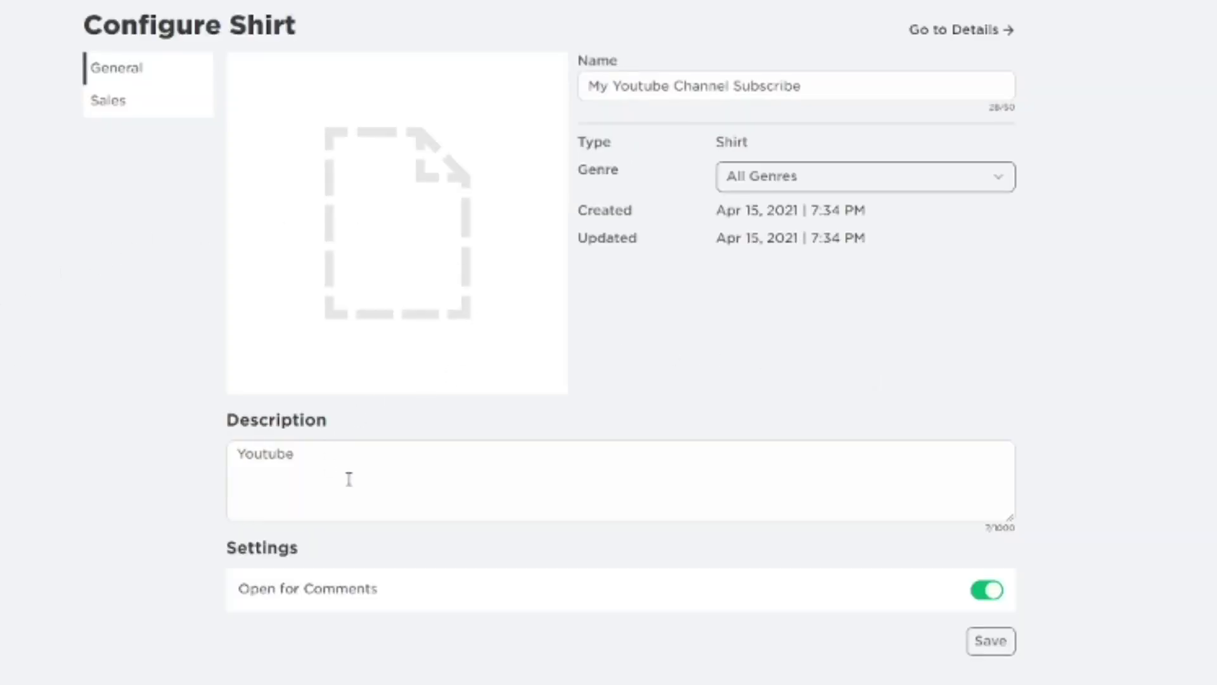
{"action": "left_click", "coordinate": [901, 182]}
{"action": "left_click", "coordinate": [981, 180]}
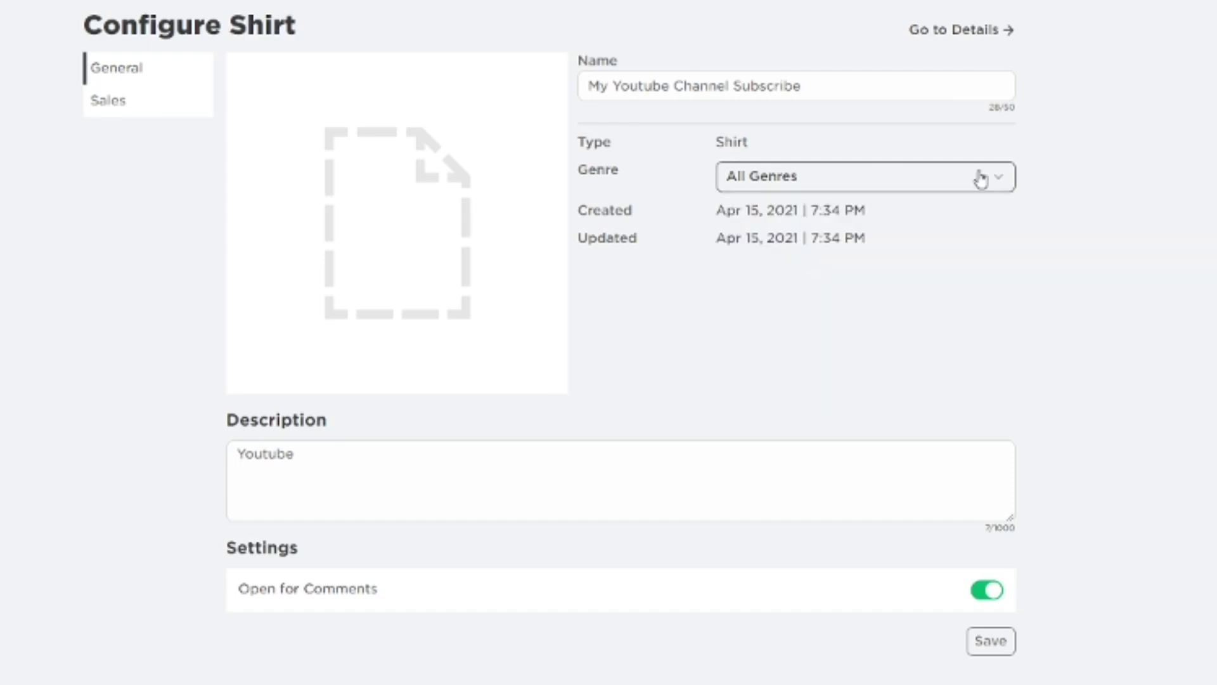
Set the shirt's sale price to 5 Robux and save.
{"action": "left_click", "coordinate": [134, 106]}
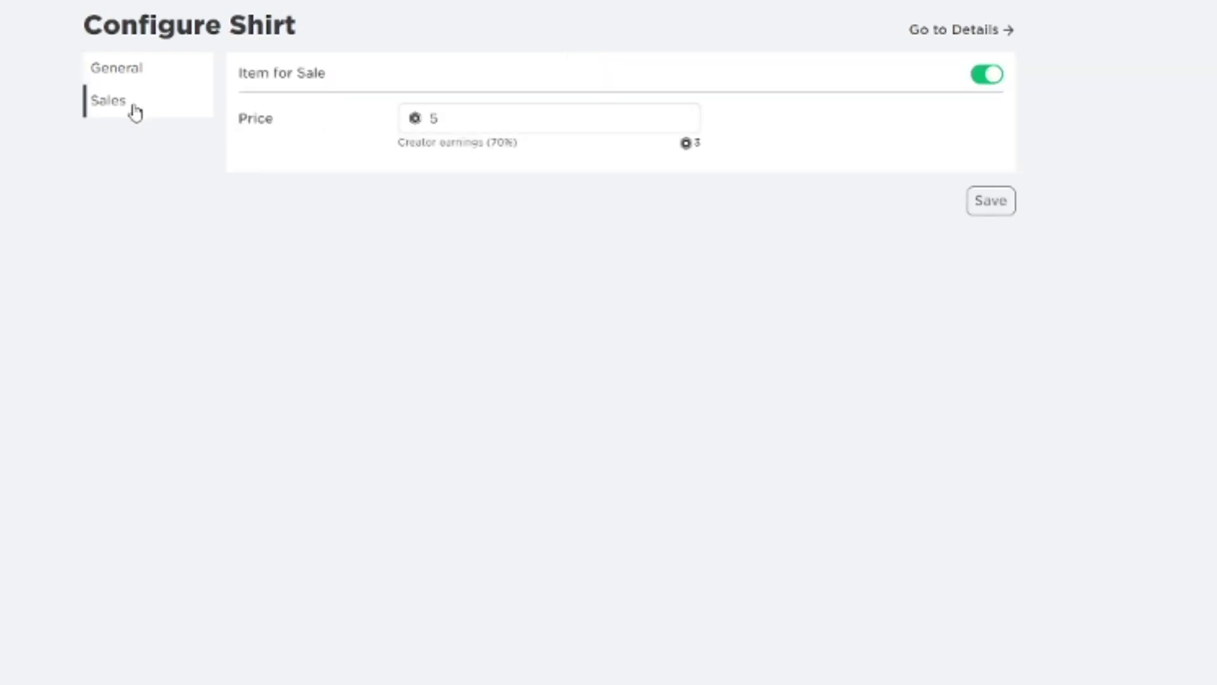
{"action": "left_click", "coordinate": [530, 117]}
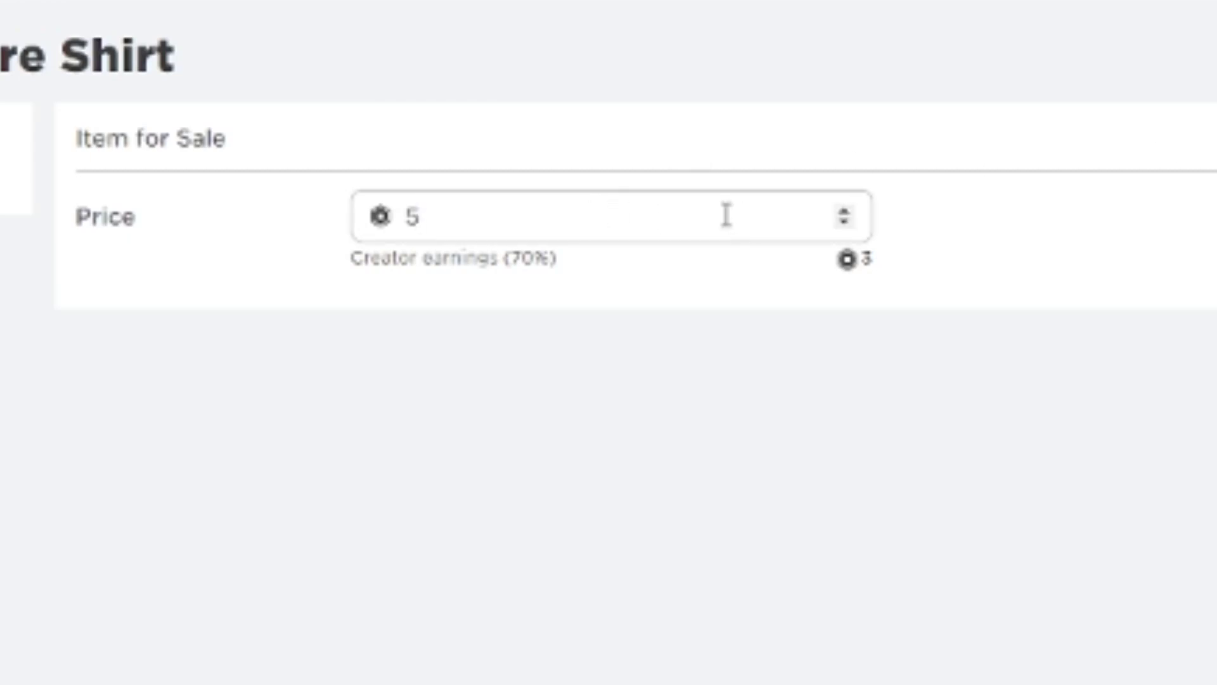
{"action": "key", "text": "BackSpace"}
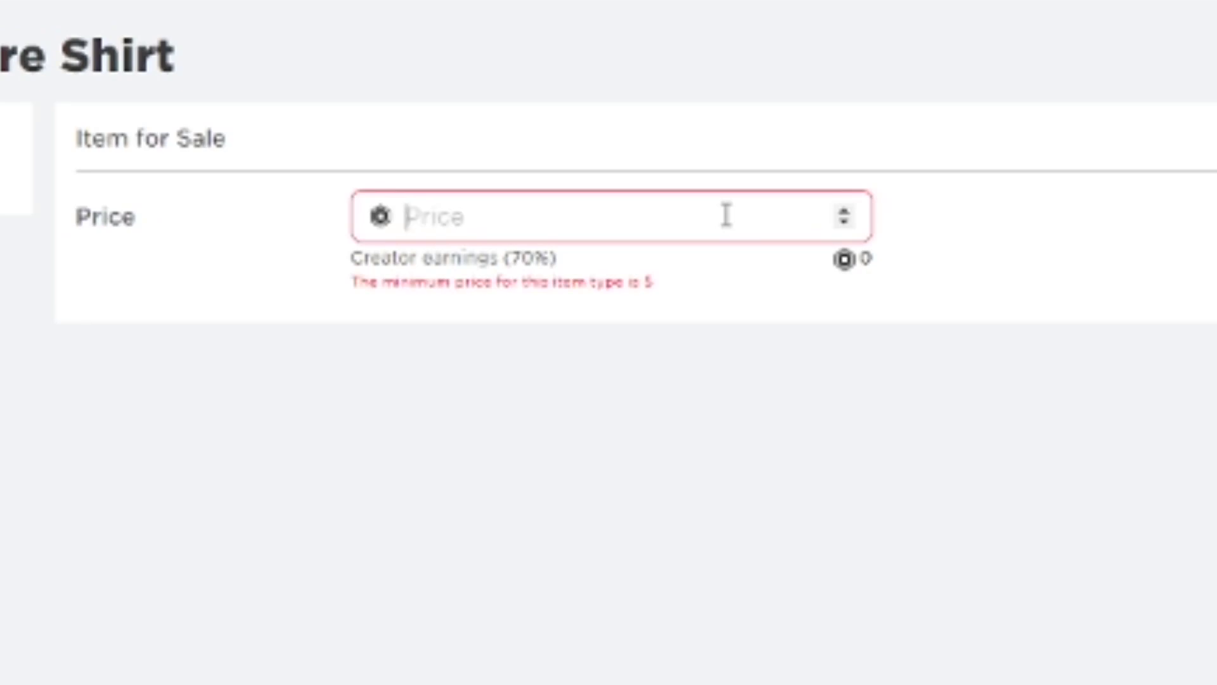
{"action": "type", "text": "10"}
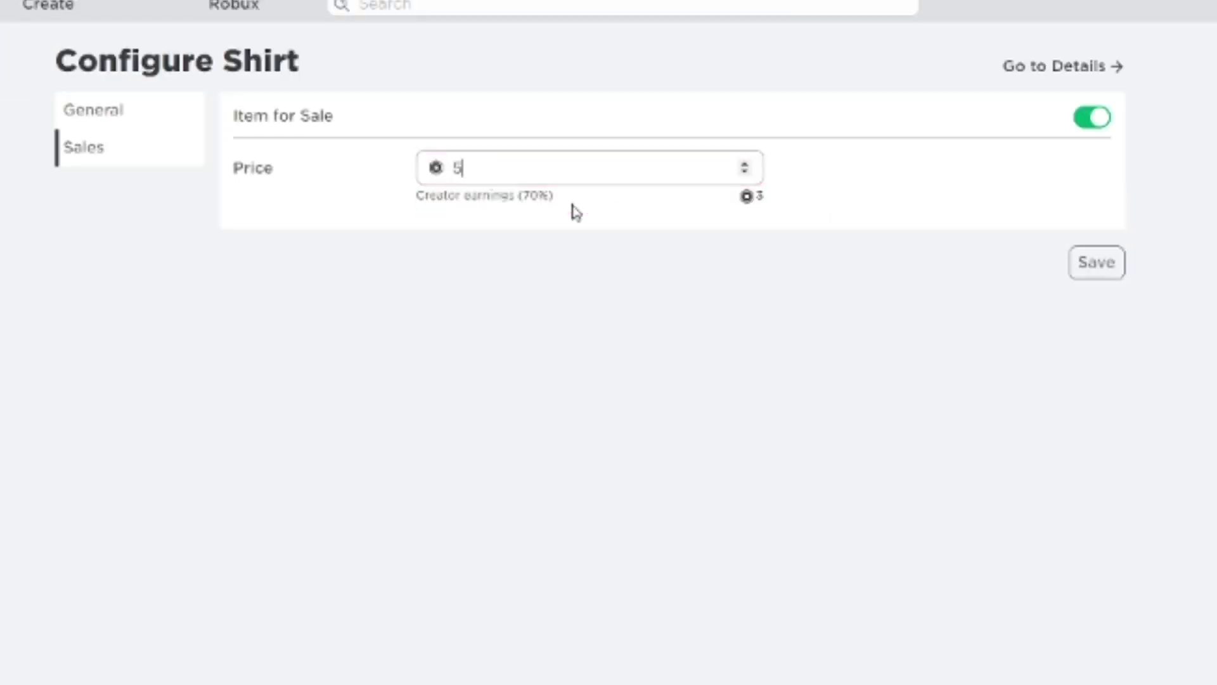
{"action": "left_click", "coordinate": [1081, 274]}
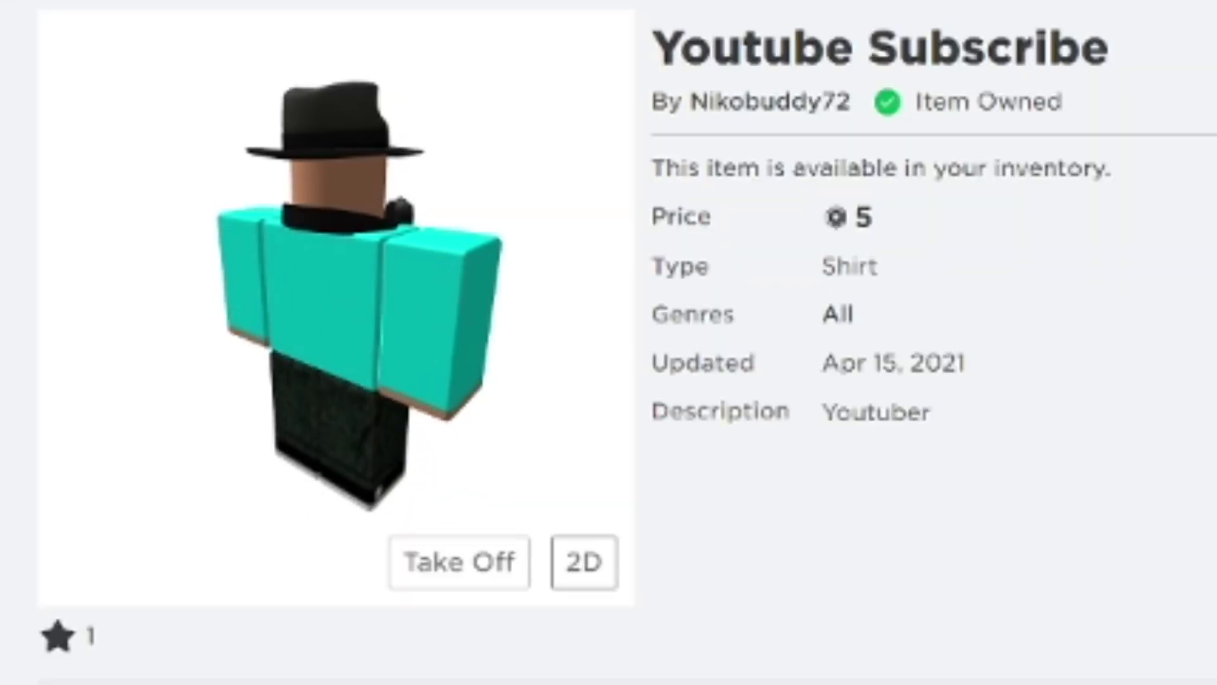
Rotate the avatar preview to inspect the cyan Subscribe shirt with the channel name.
{"action": "mouse_move", "coordinate": [367, 380]}
{"action": "left_mouse_down"}
{"action": "mouse_move", "coordinate": [361, 343]}
{"action": "mouse_move", "coordinate": [427, 353]}
{"action": "mouse_move", "coordinate": [435, 381]}
{"action": "mouse_move", "coordinate": [381, 412]}
{"action": "mouse_move", "coordinate": [452, 408]}
{"action": "mouse_move", "coordinate": [491, 383]}
{"action": "mouse_move", "coordinate": [434, 349]}
{"action": "mouse_move", "coordinate": [413, 382]}
{"action": "mouse_move", "coordinate": [457, 427]}
{"action": "mouse_move", "coordinate": [467, 403]}
{"action": "mouse_move", "coordinate": [403, 381]}
{"action": "mouse_move", "coordinate": [429, 413]}
{"action": "mouse_move", "coordinate": [481, 419]}
{"action": "mouse_move", "coordinate": [472, 383]}
{"action": "left_mouse_up"}
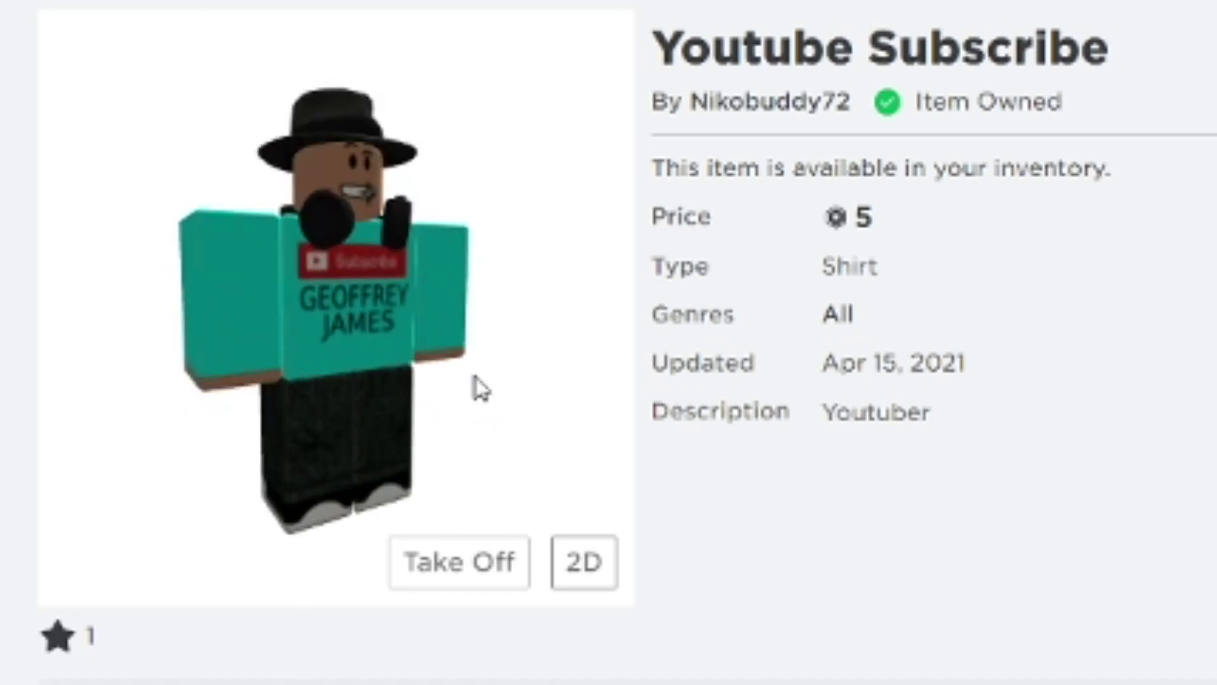